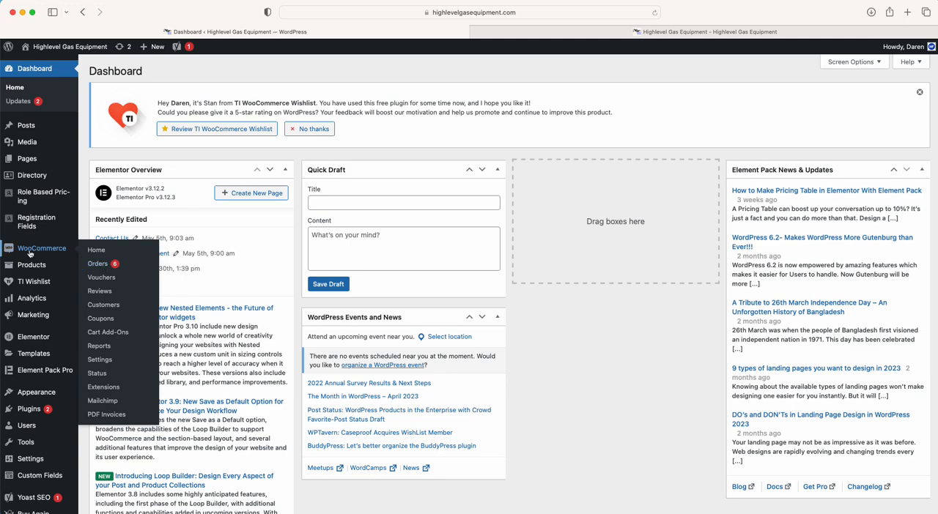
Open the March 28, 2023 order from the WooCommerce orders list and review its customer details, items and totals
click(96, 268)
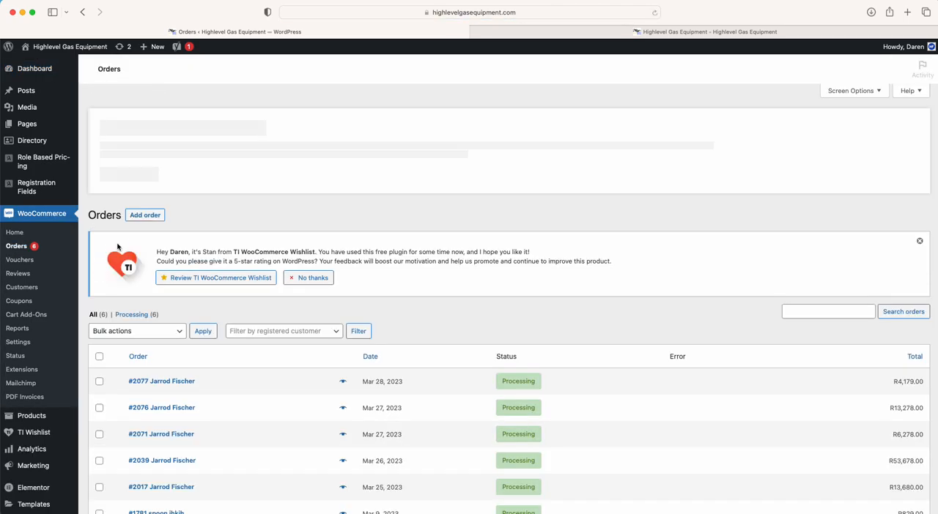
click(178, 382)
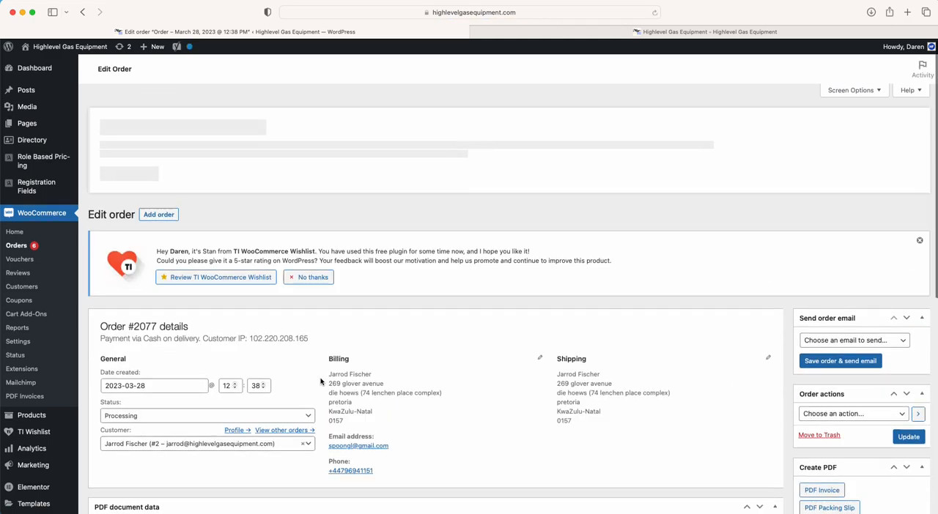
scroll(321, 381, down, 3)
scroll(143, 319, down, 1)
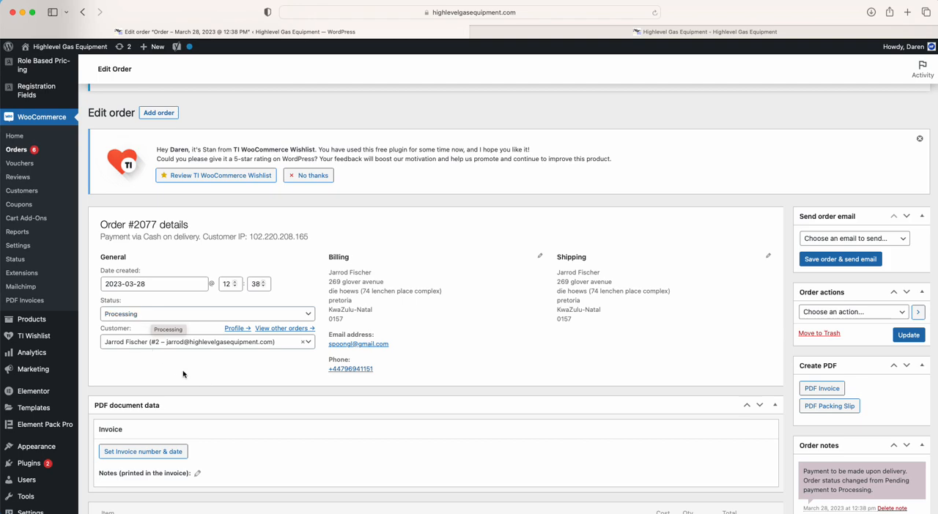
scroll(201, 381, down, 8)
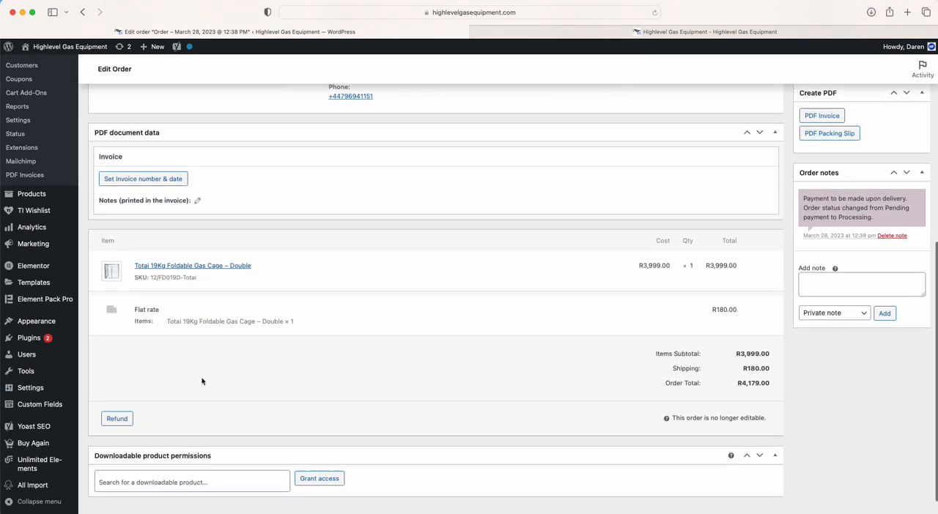
scroll(412, 363, down, 1)
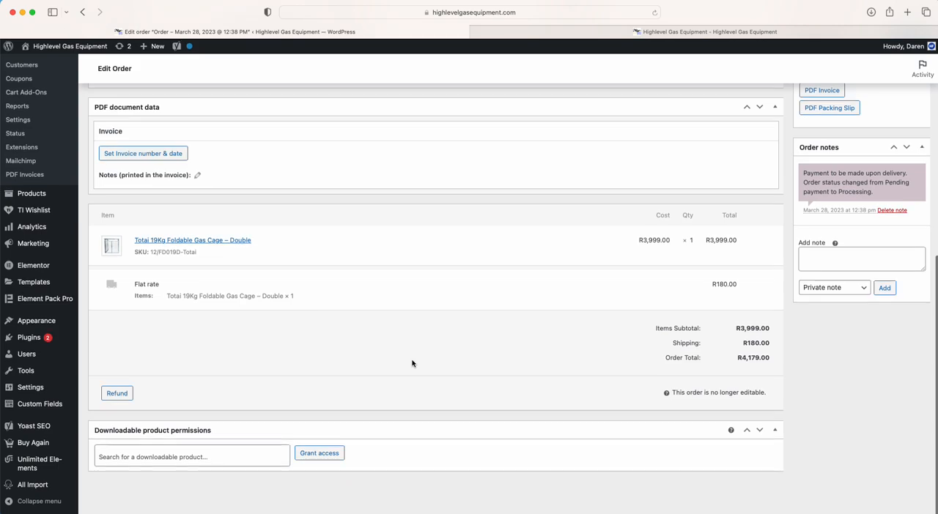
scroll(464, 353, up, 6)
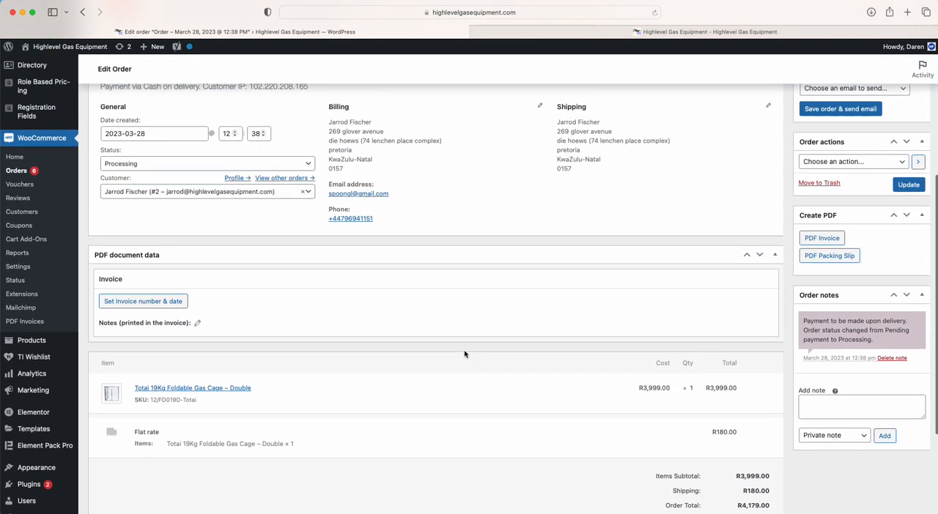
scroll(464, 354, up, 1)
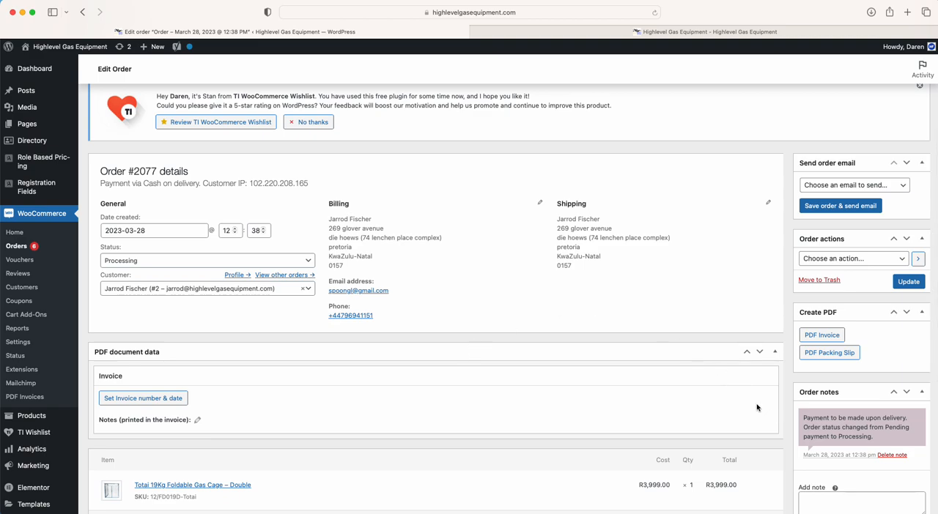
scroll(484, 351, up, 2)
scroll(484, 351, up, 1)
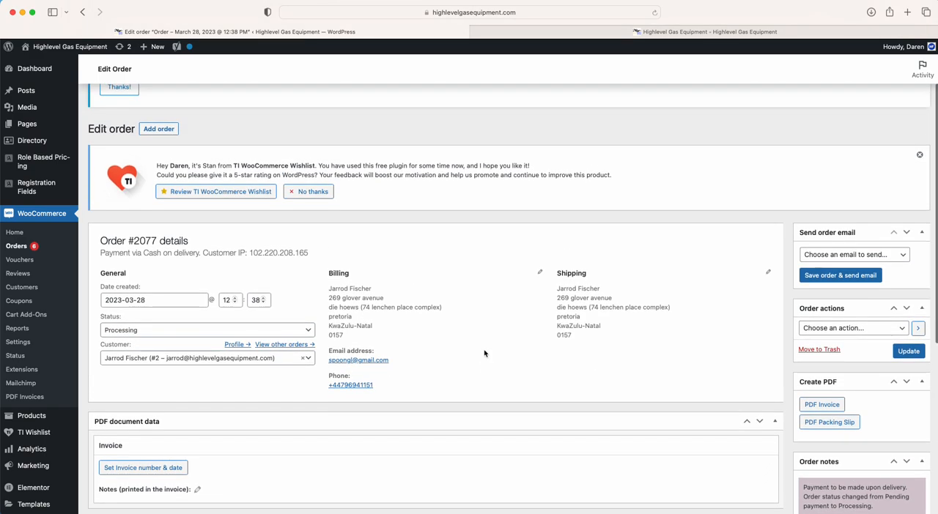
Set the order's status to Completed and choose Resend new order notification as the order action
click(134, 332)
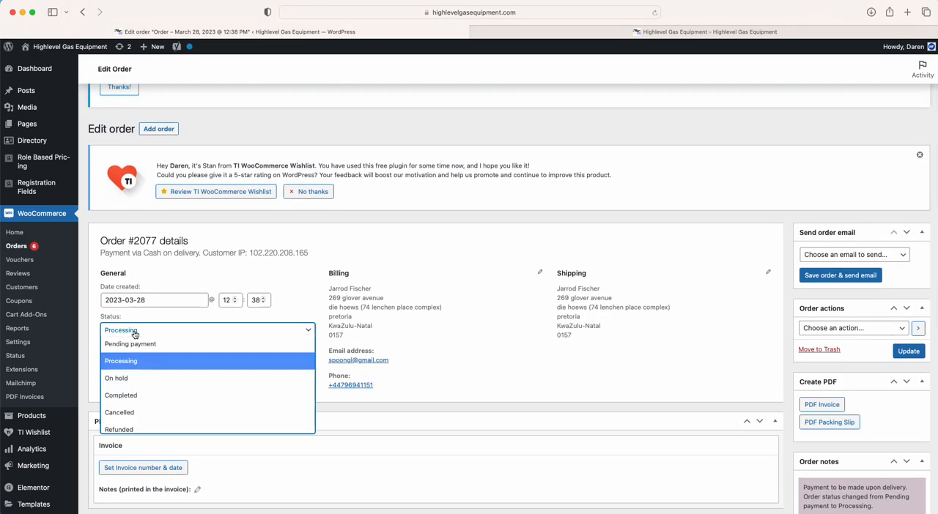
click(131, 396)
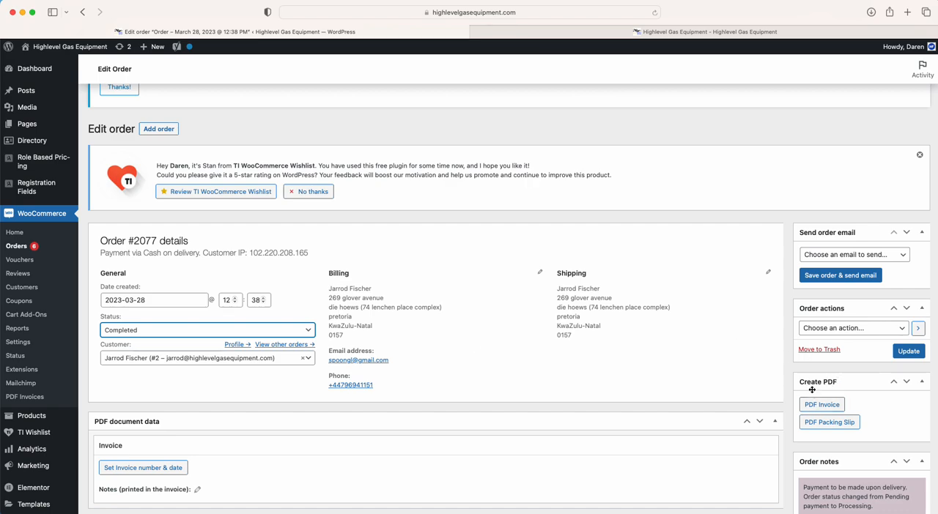
click(835, 334)
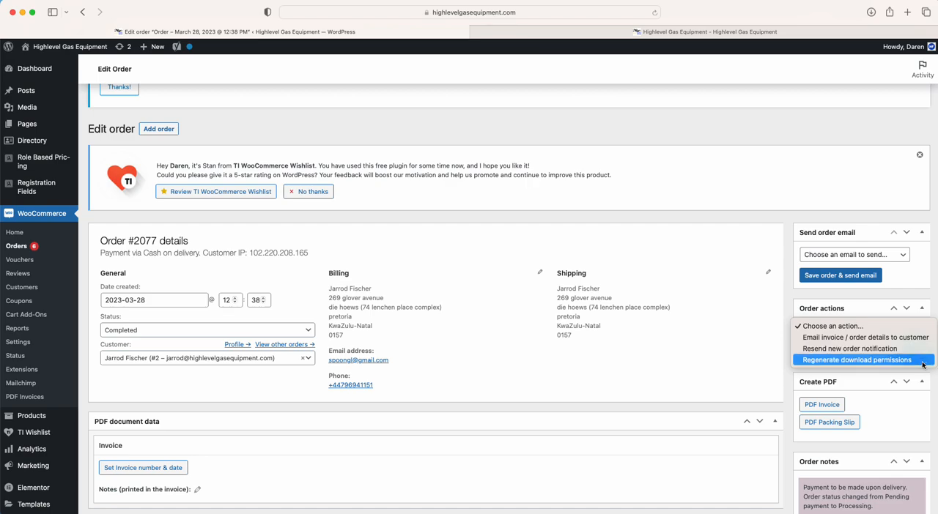
click(857, 338)
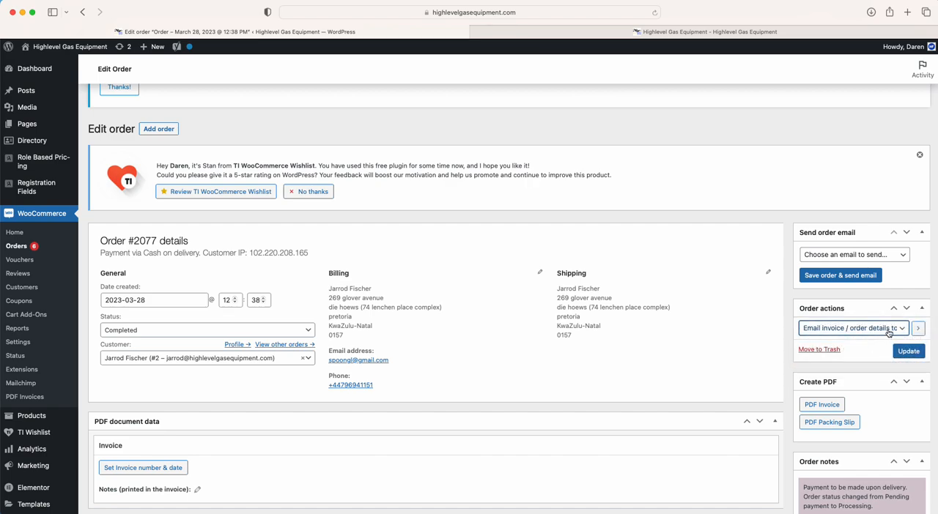
click(887, 329)
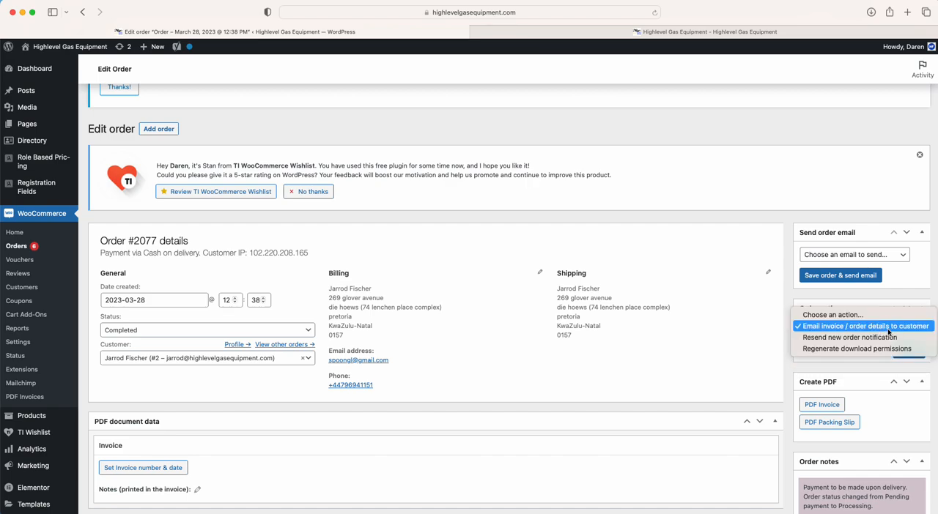
click(809, 338)
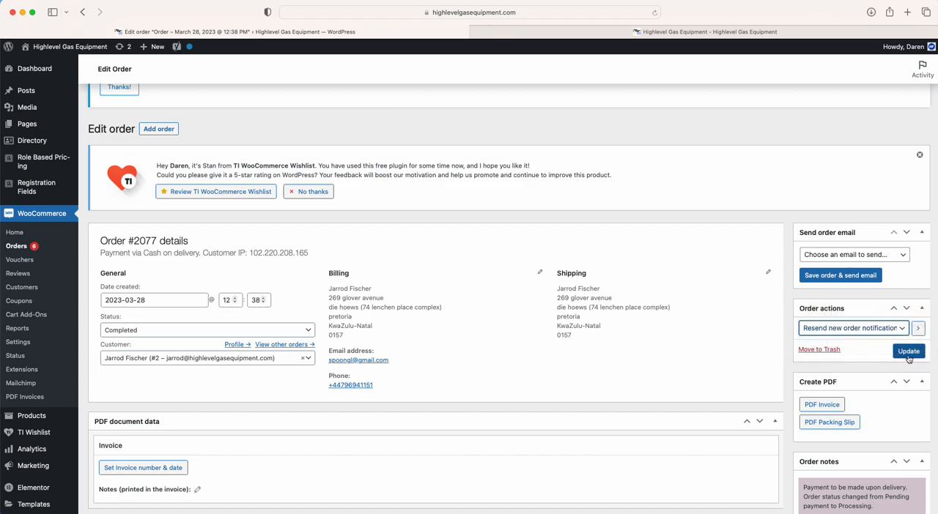
Choose Customer invoice / Order details as the order email to send
click(889, 255)
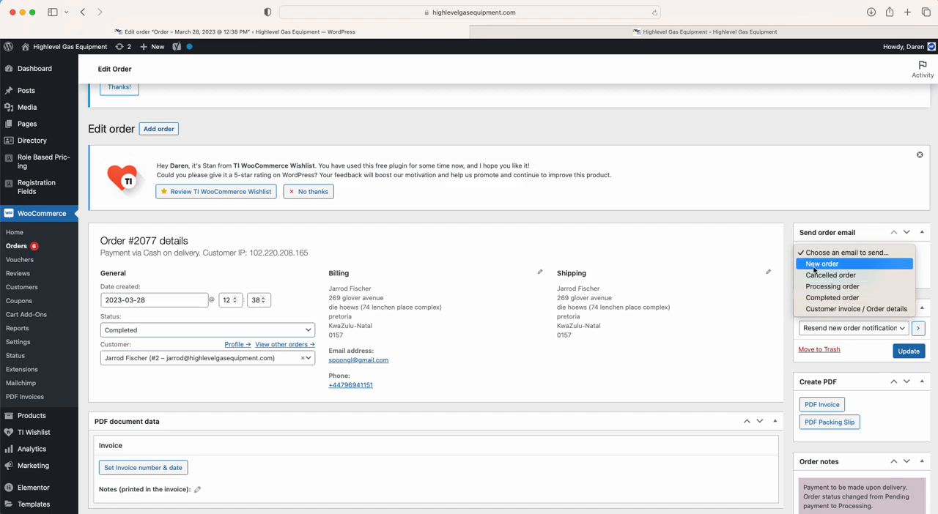
click(840, 286)
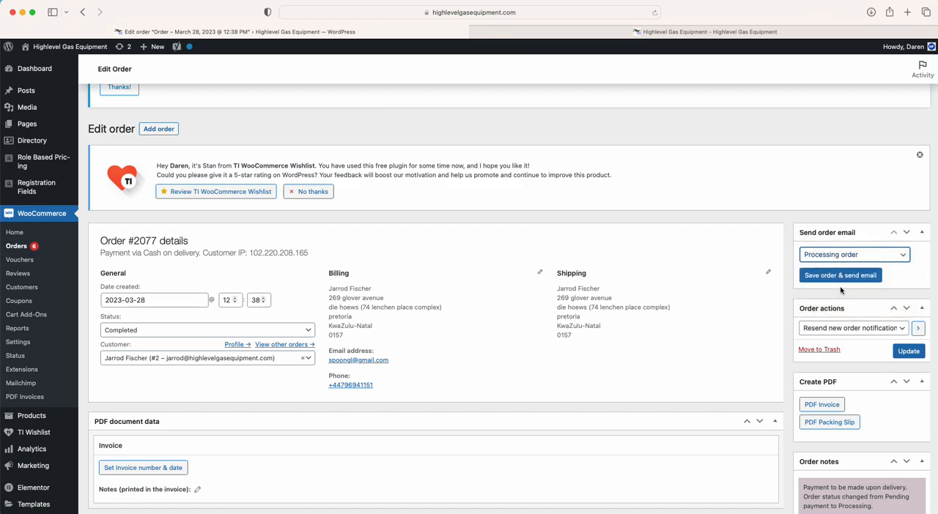
click(870, 260)
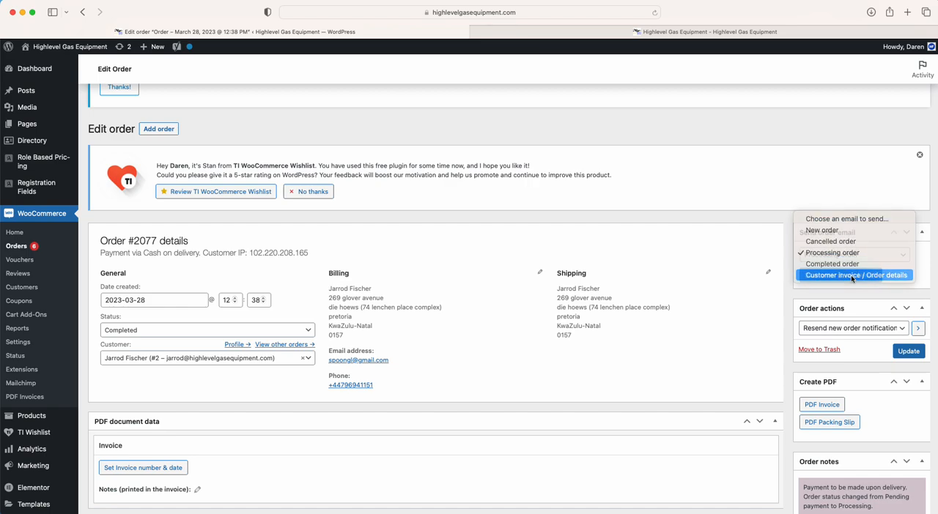
click(856, 276)
click(853, 257)
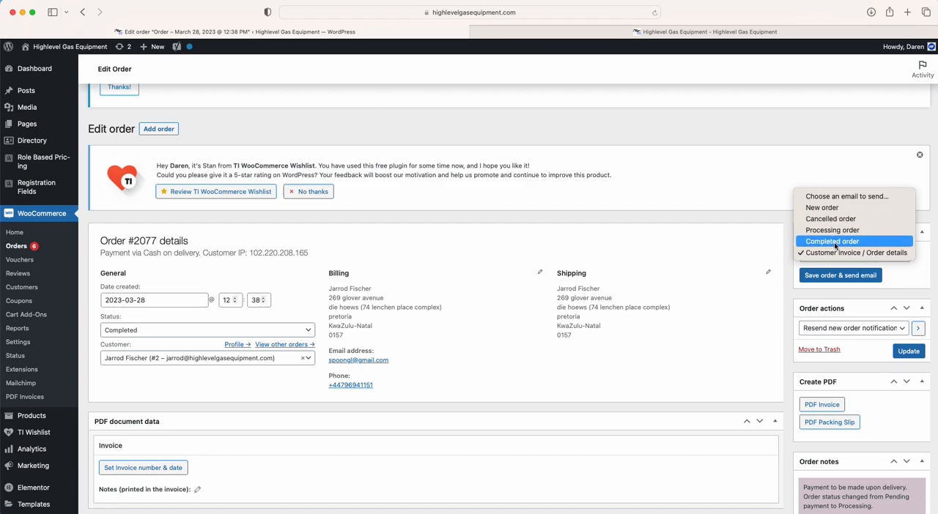
click(788, 300)
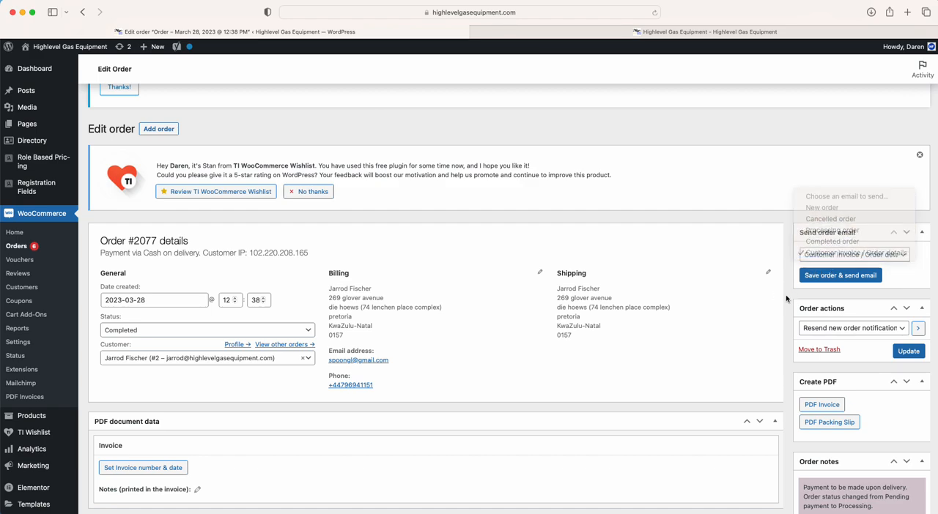
Add the private note "waiting for stock" to the order
scroll(785, 297, down, 2)
scroll(785, 294, down, 5)
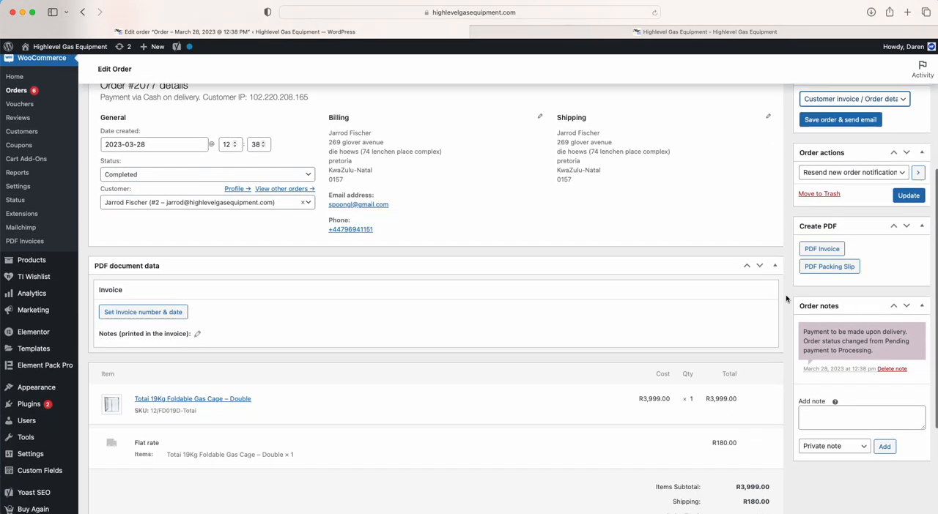
click(812, 415)
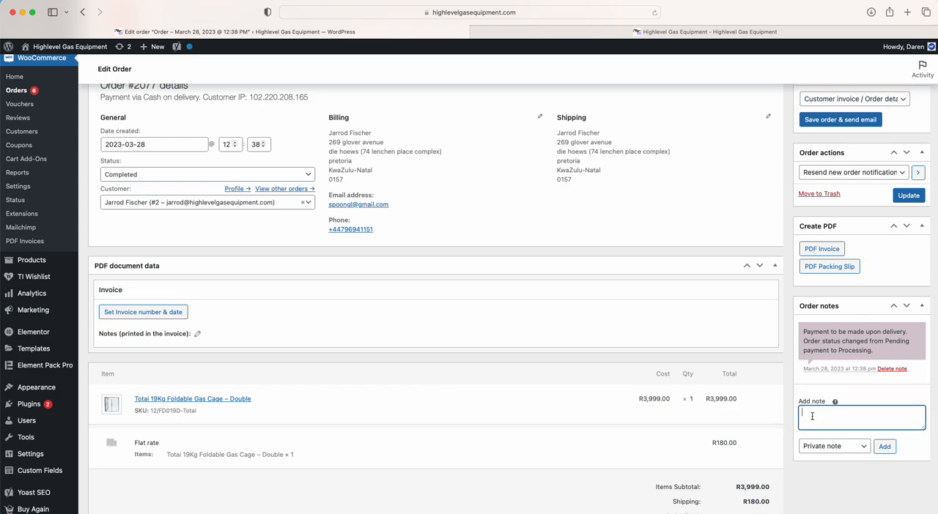
text(waiting for stock)
click(884, 447)
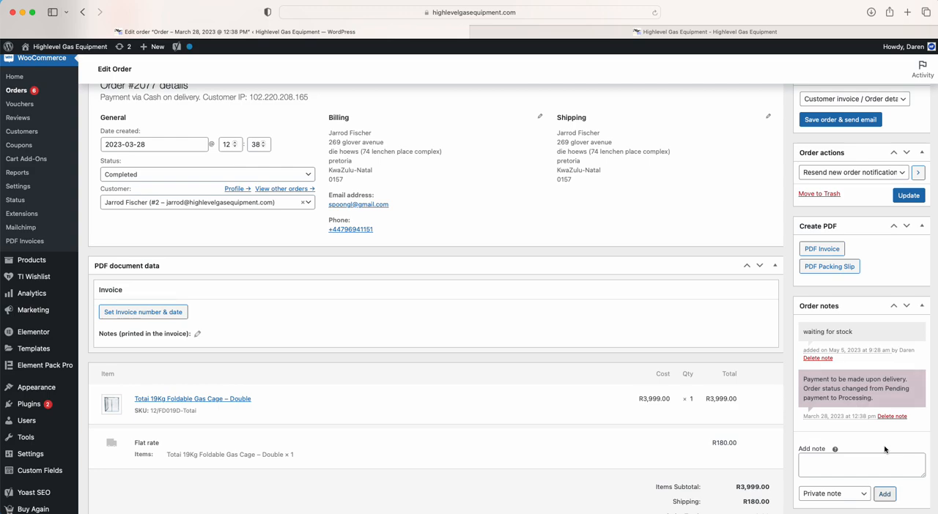
click(811, 352)
drag(811, 352, 902, 366)
click(826, 464)
drag(804, 332, 865, 332)
Draft a note to the customer giving the tracking number, followed by the line "Please await their call for collection"
click(842, 467)
scroll(842, 469, down, 3)
click(831, 393)
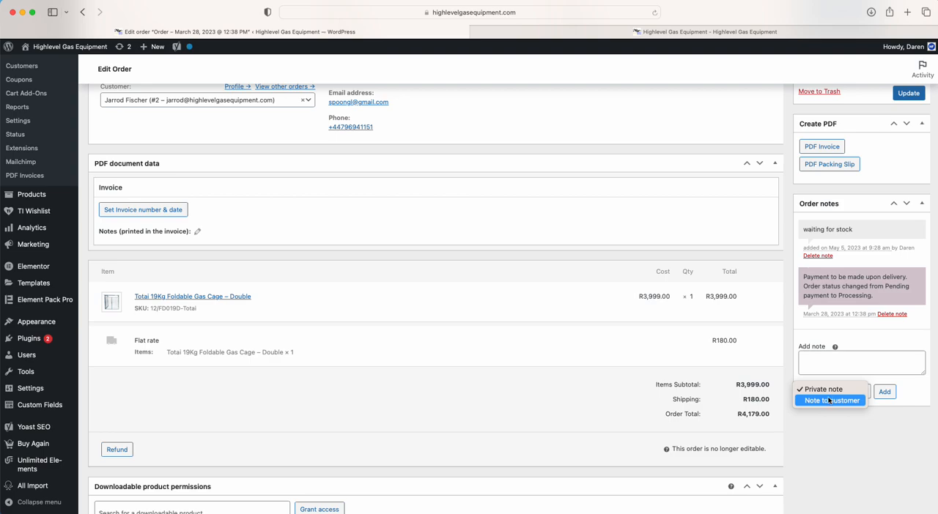
click(821, 400)
click(820, 364)
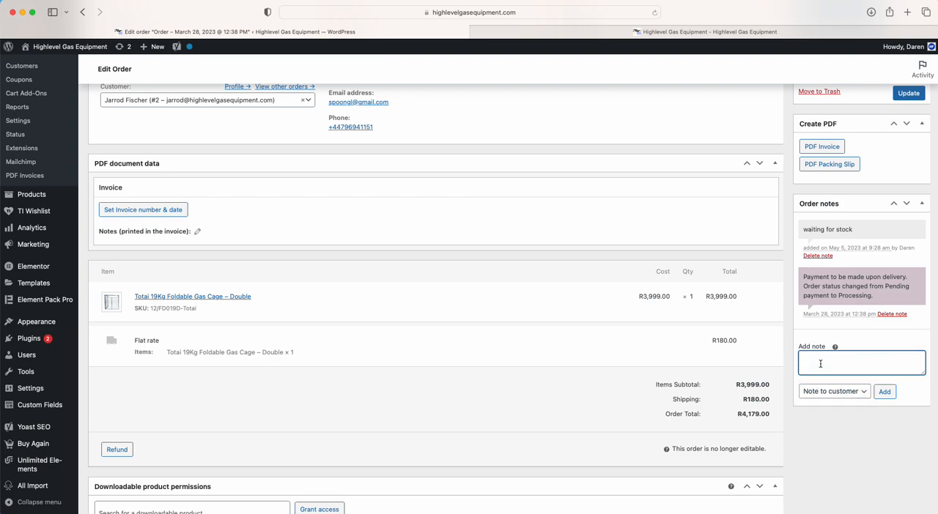
text(Tracking number: 123456789)
key(Return)
text(Please adv)
key(BackSpace)
key(BackSpace)
text(wait their call for collection)
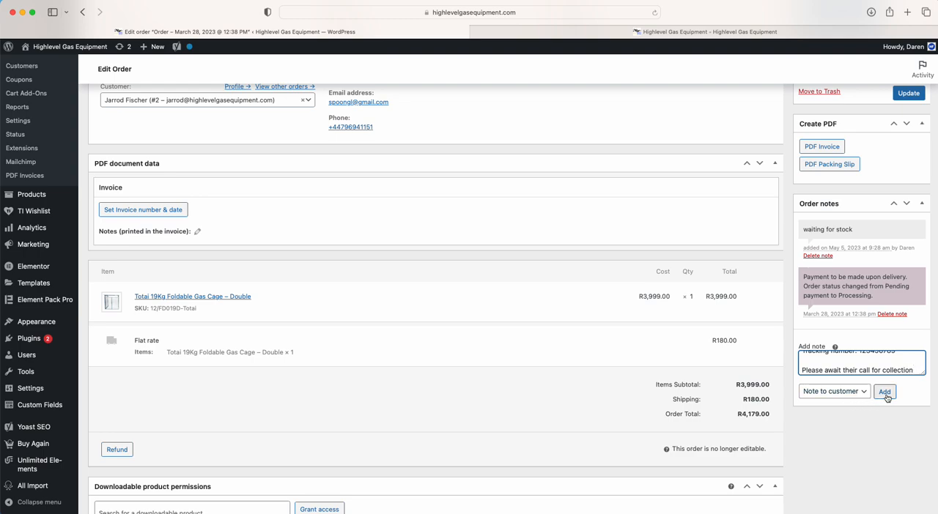
Review the order's private note, the purchased product and the flat rate shipping charge
drag(809, 230, 908, 228)
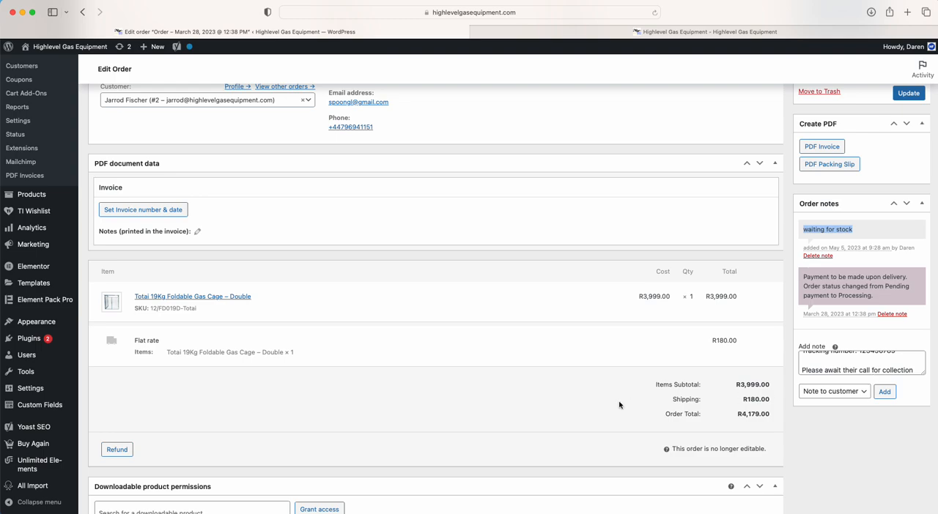
scroll(619, 404, up, 1)
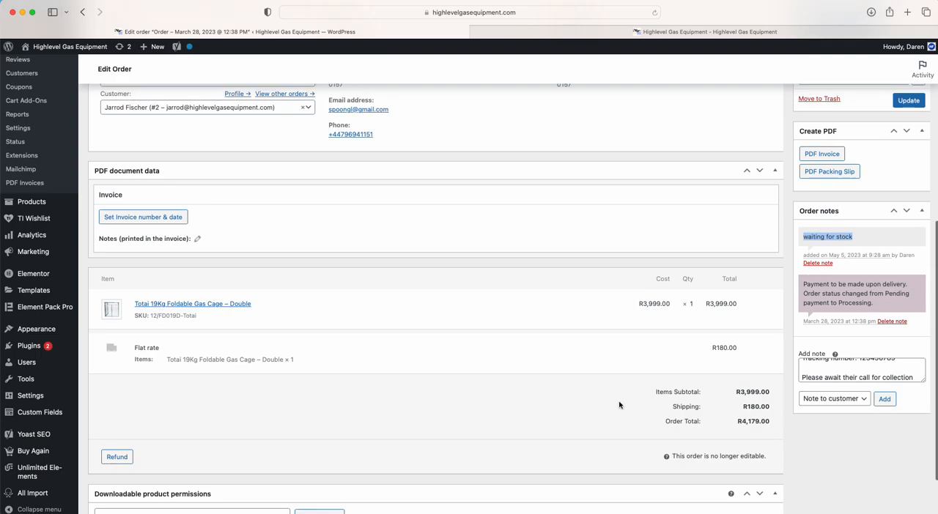
click(149, 302)
drag(150, 302, 303, 306)
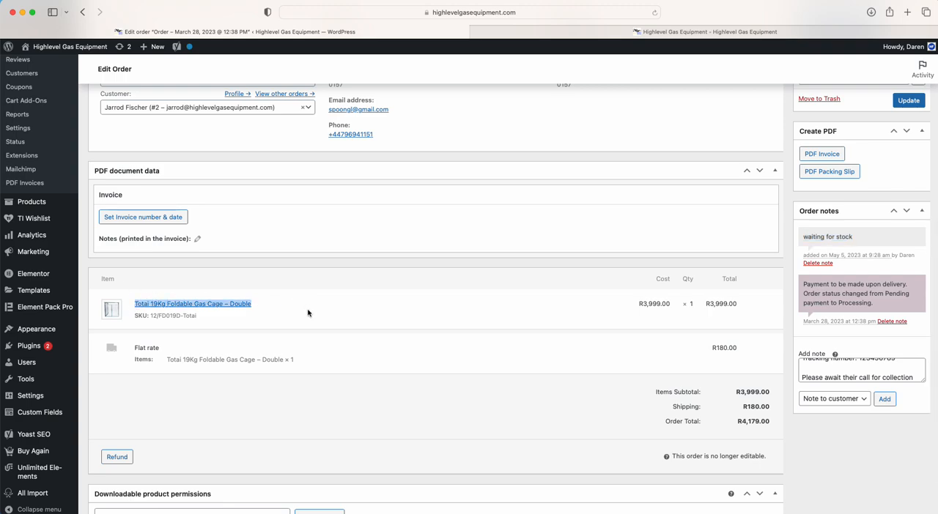
drag(139, 347, 220, 347)
drag(713, 347, 766, 348)
click(765, 348)
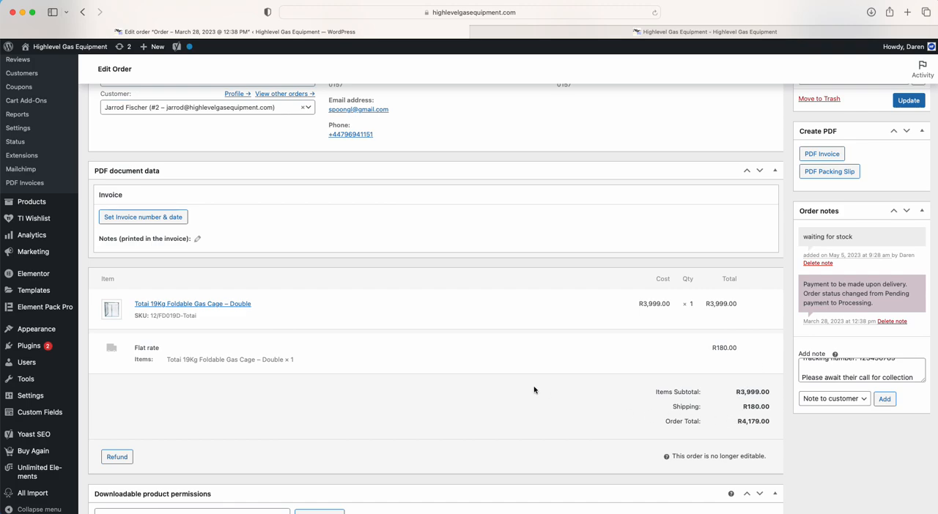
scroll(534, 391, up, 3)
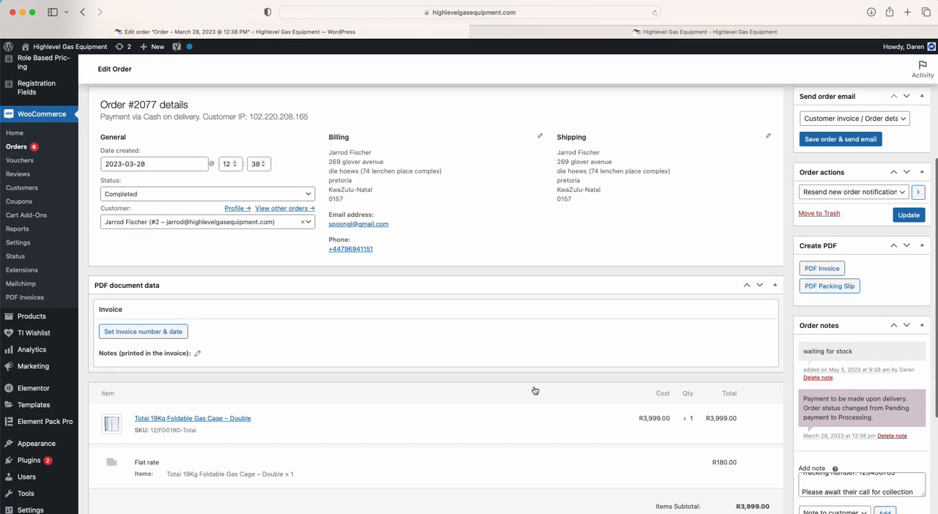
scroll(534, 391, up, 4)
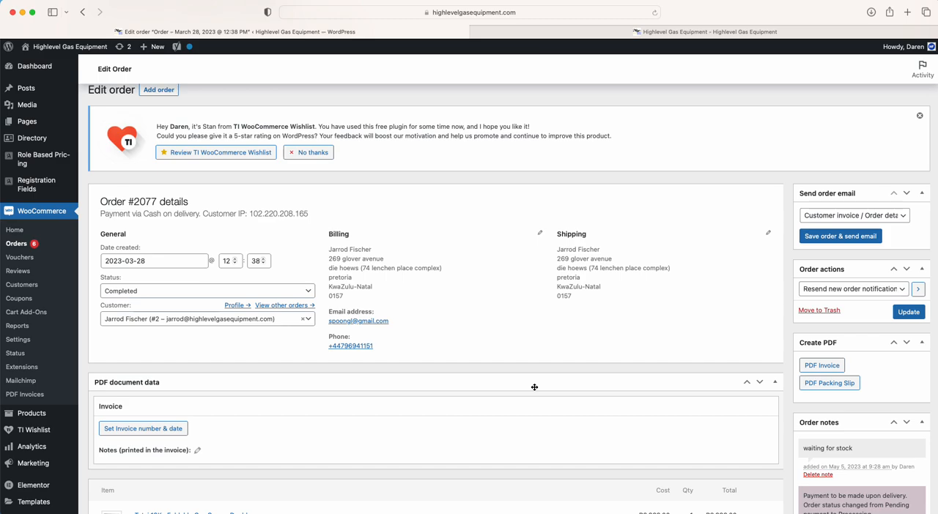
View the WooCommerce vouchers list and the product reviews list
click(19, 257)
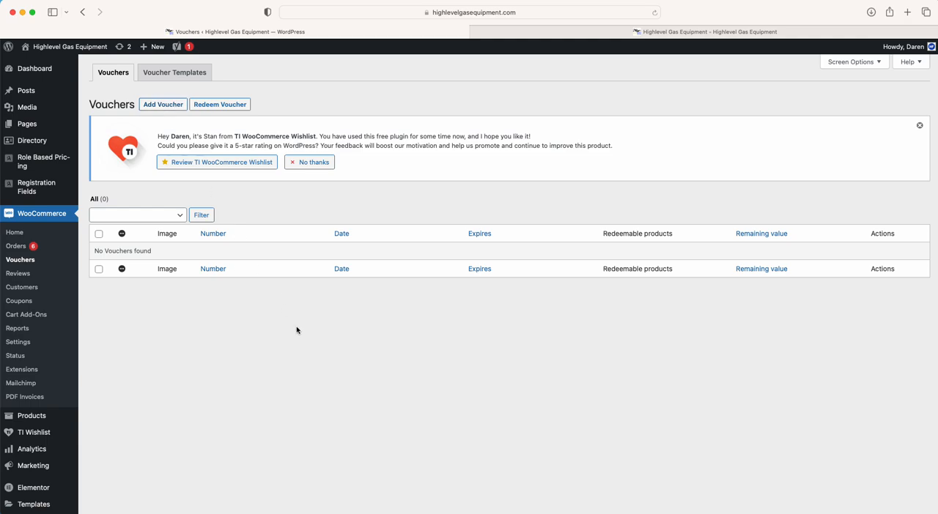
click(28, 273)
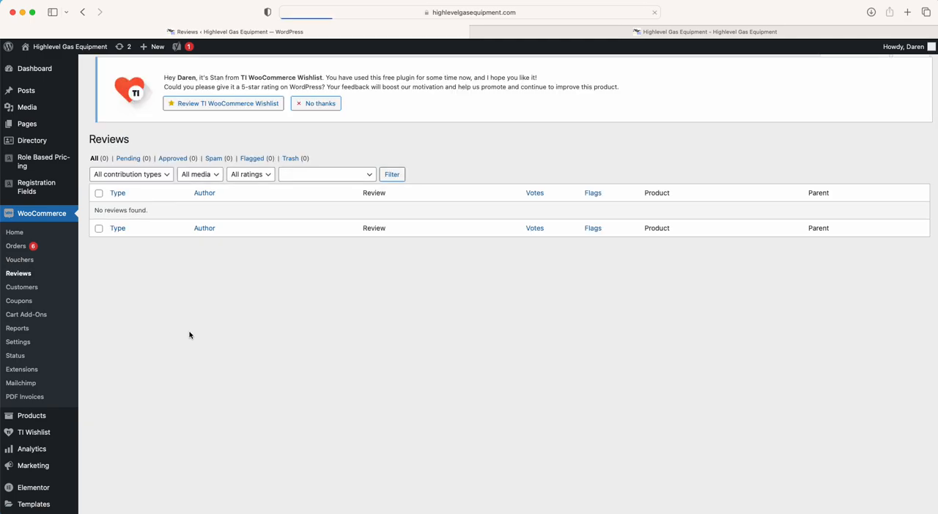
Open the WooCommerce customers list and examine the columns across its full width
click(20, 288)
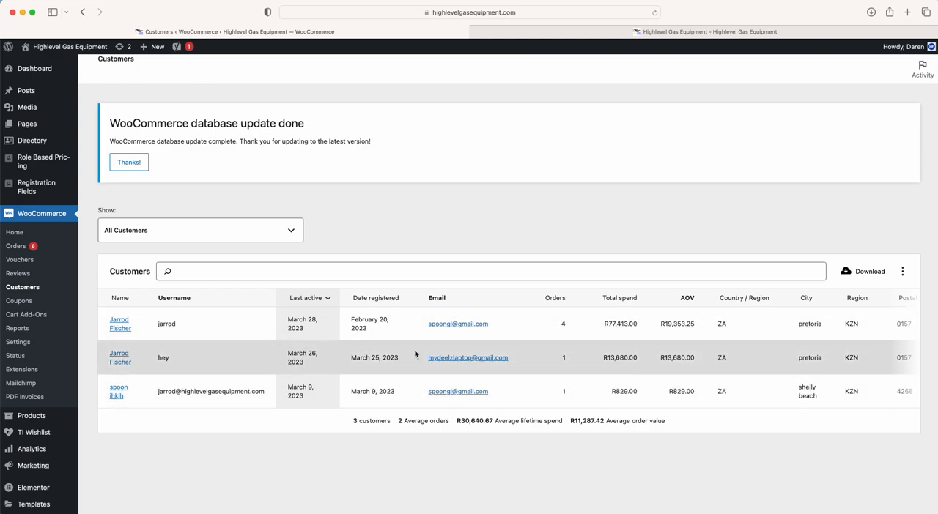
scroll(429, 356, right, 3)
scroll(461, 330, left, 3)
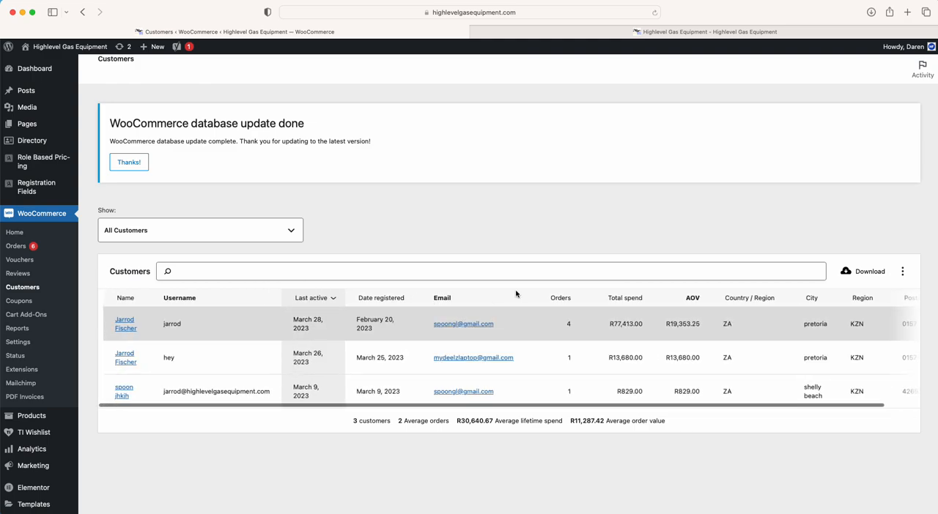
Check which filter choices the customers list offers, keeping all customers shown
click(257, 235)
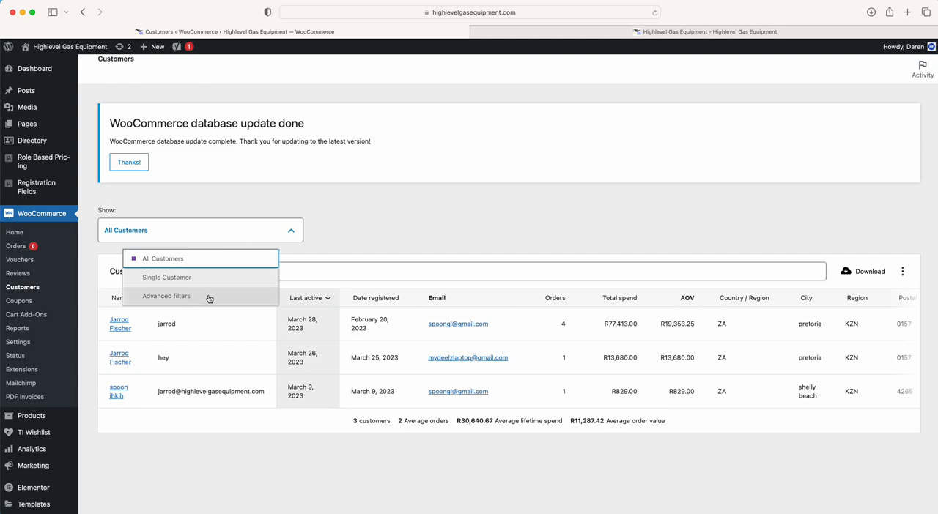
click(362, 220)
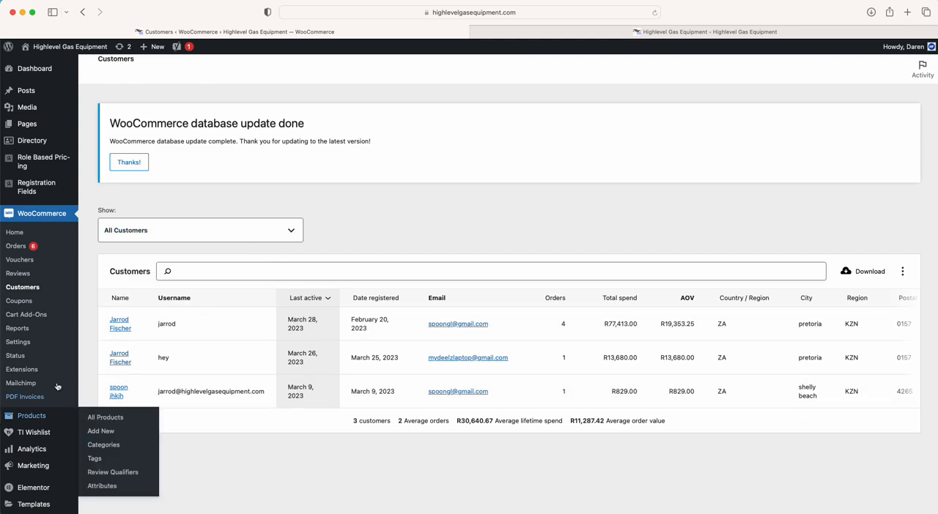
Start a new WooCommerce coupon and enter "testing123" as its coupon code
click(19, 301)
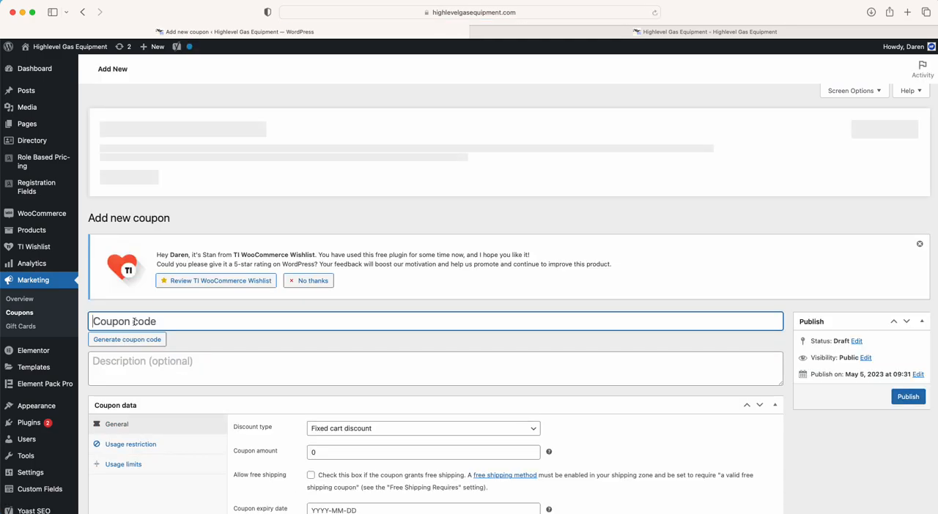
text(testing)
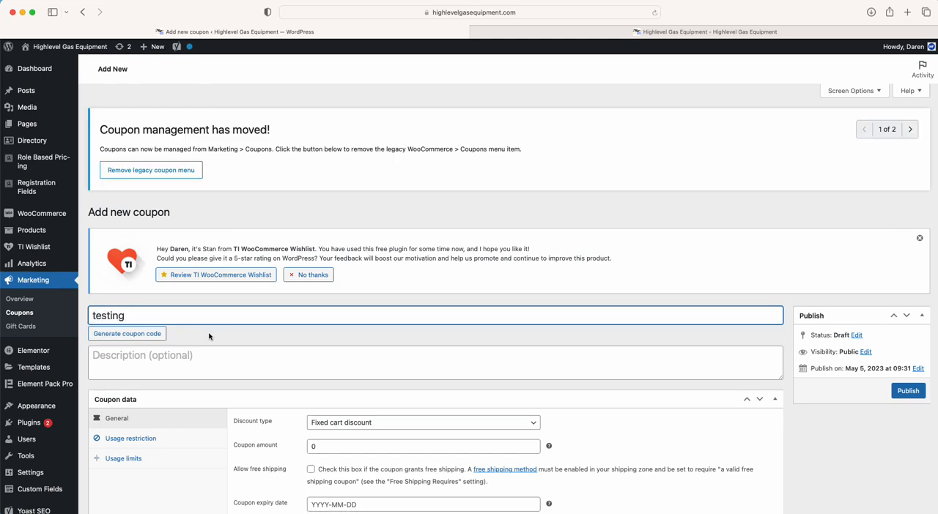
scroll(209, 337, down, 2)
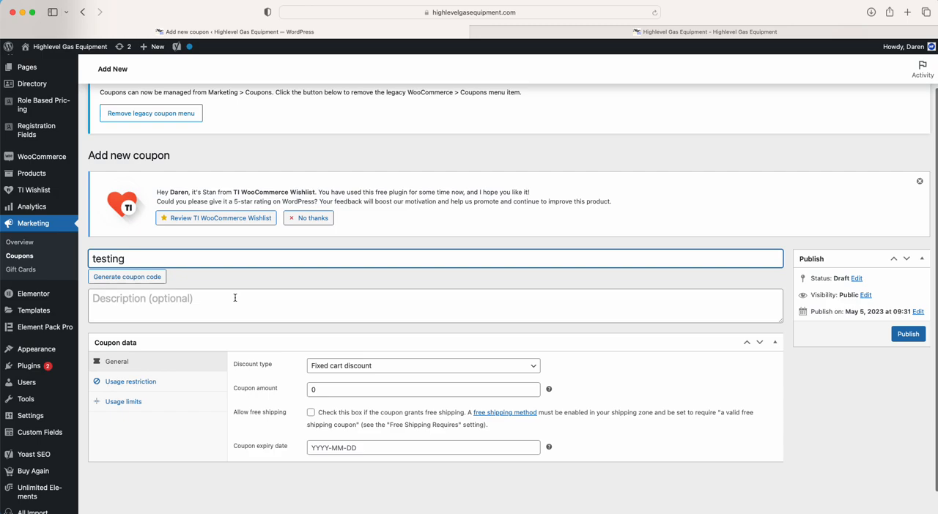
text(123)
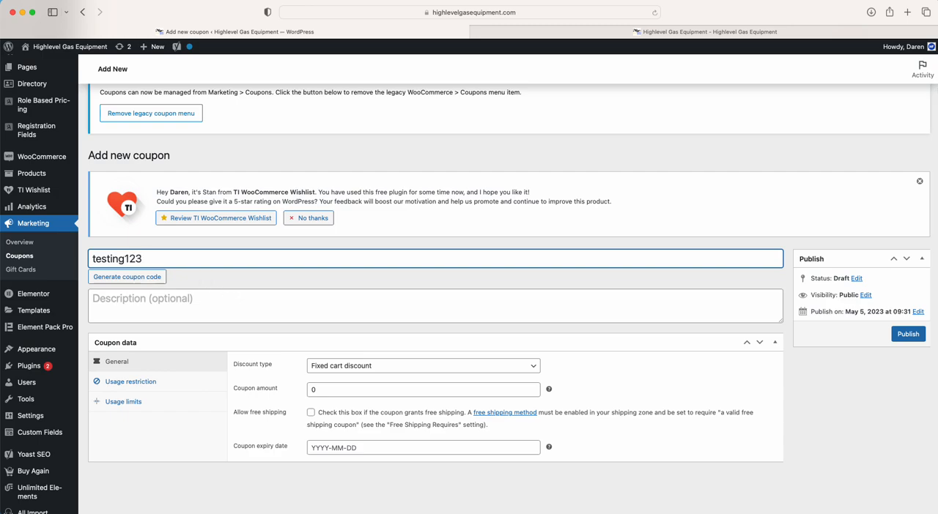
Set the coupon to a percentage discount with an amount of 25 and the expiry date 2023-05-31
scroll(256, 346, down, 1)
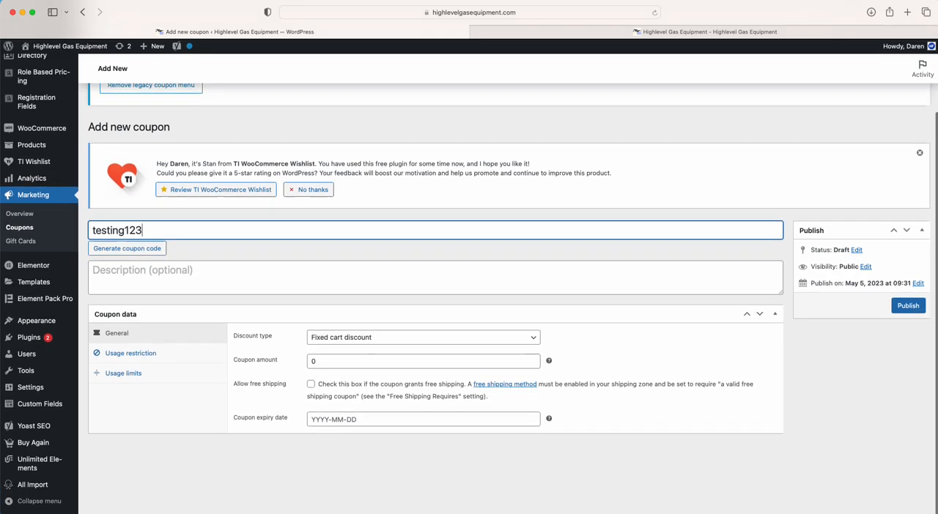
click(366, 338)
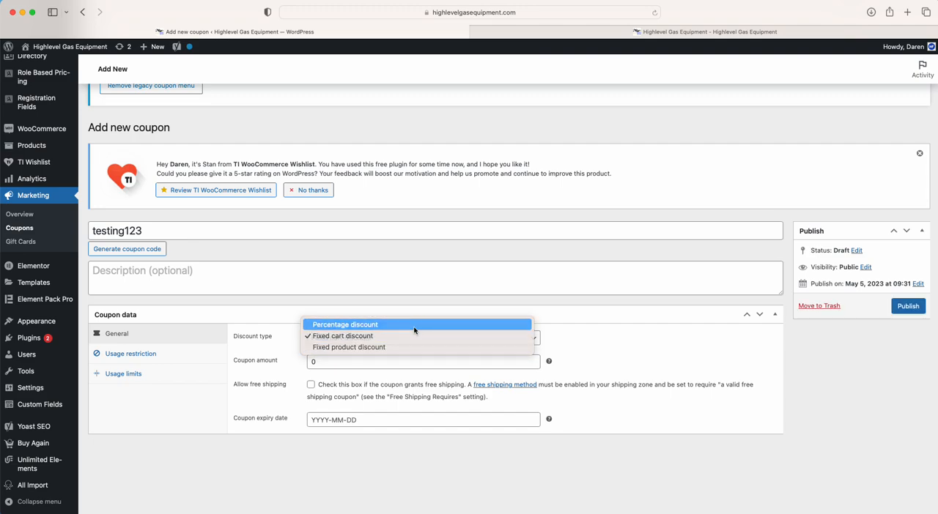
click(412, 326)
click(348, 362)
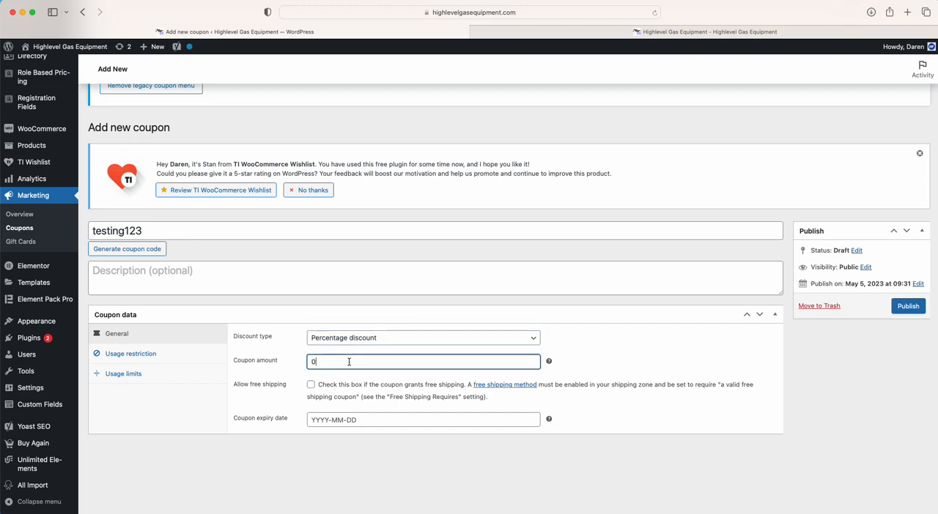
text(25)
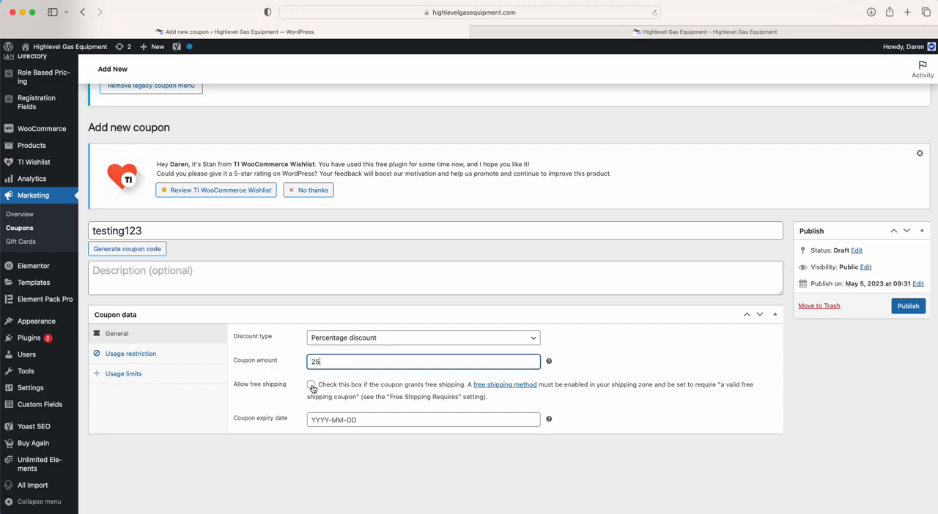
click(366, 424)
click(352, 380)
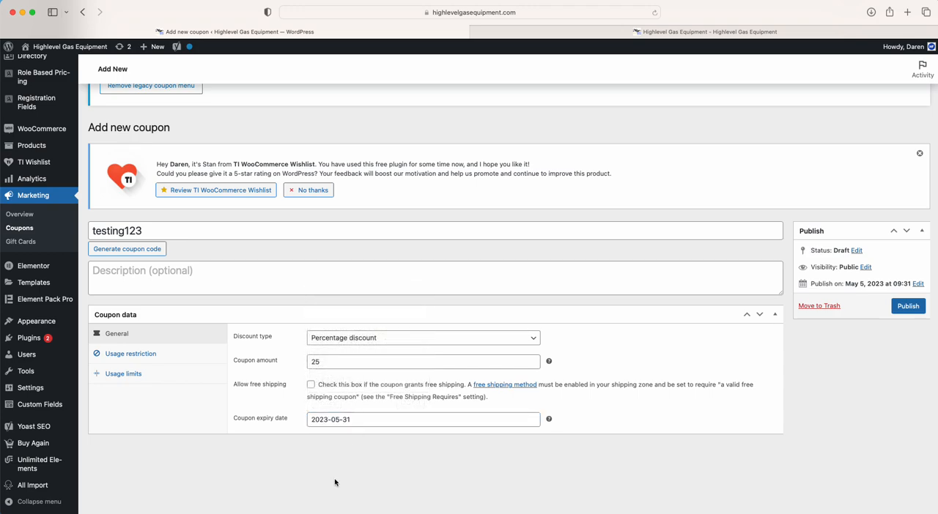
Examine the coupon's usage restriction settings, from minimum and maximum spend to products, categories and allowed emails
click(130, 355)
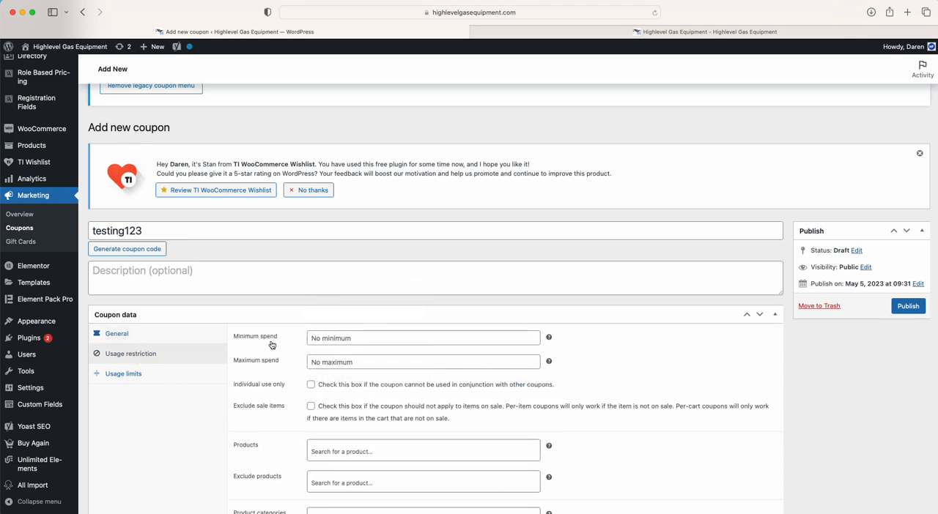
scroll(268, 345, down, 3)
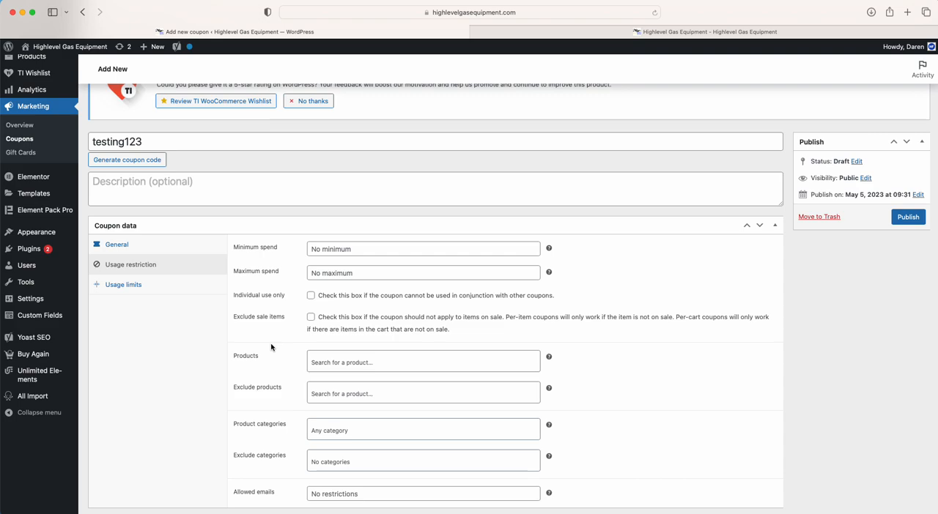
click(351, 251)
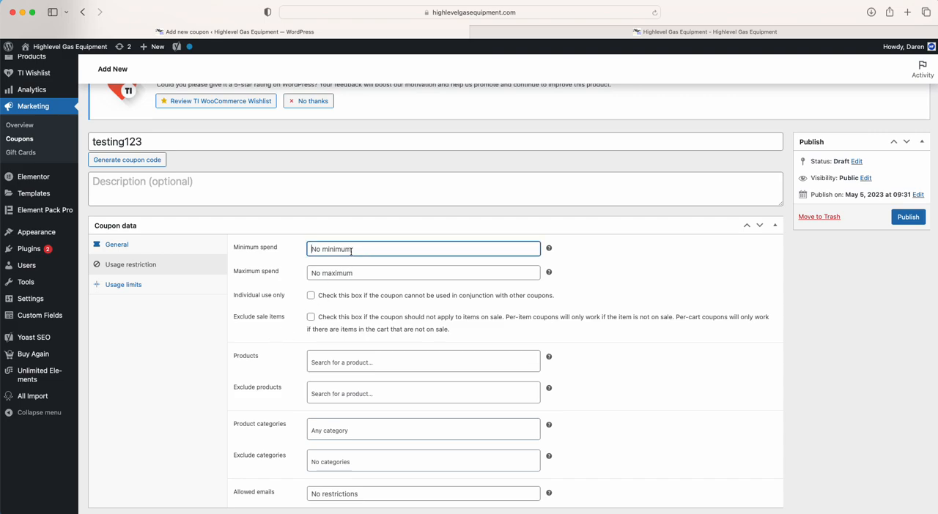
click(334, 272)
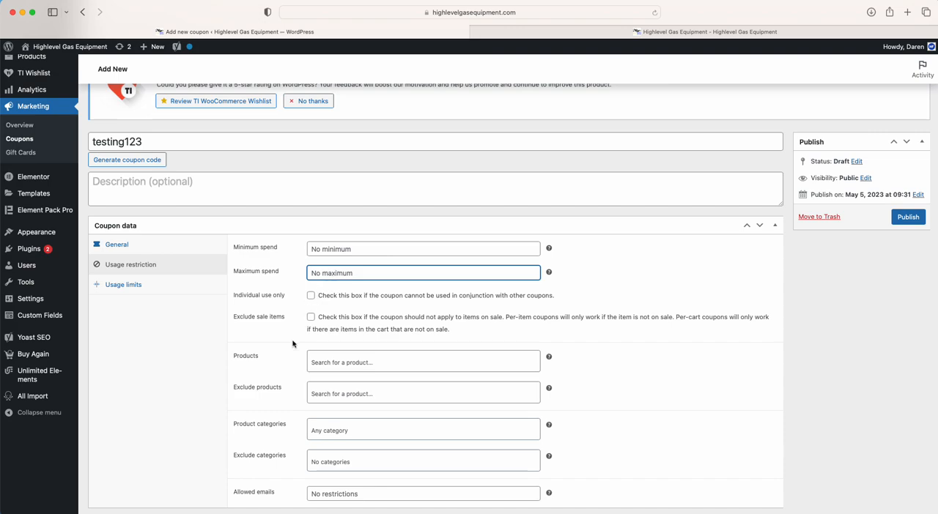
scroll(293, 343, down, 1)
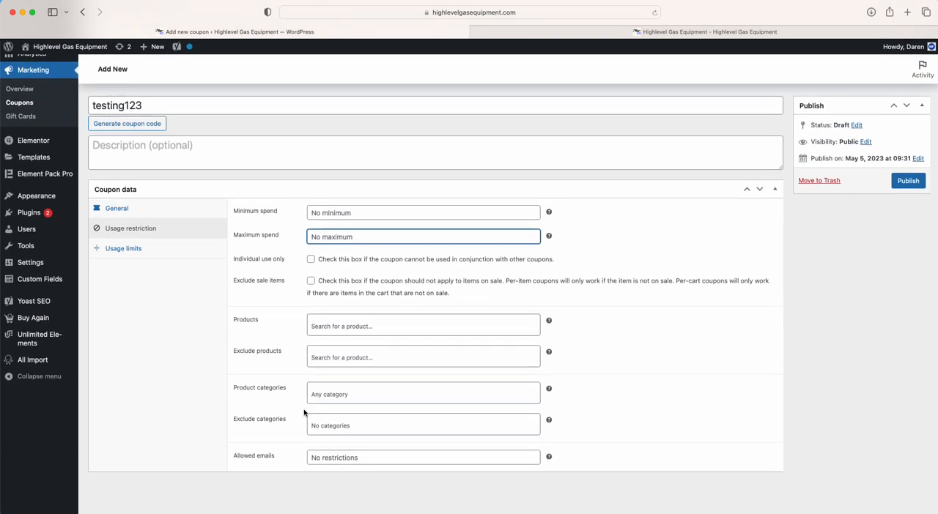
Set the coupon's usage limit per coupon to 1
click(124, 249)
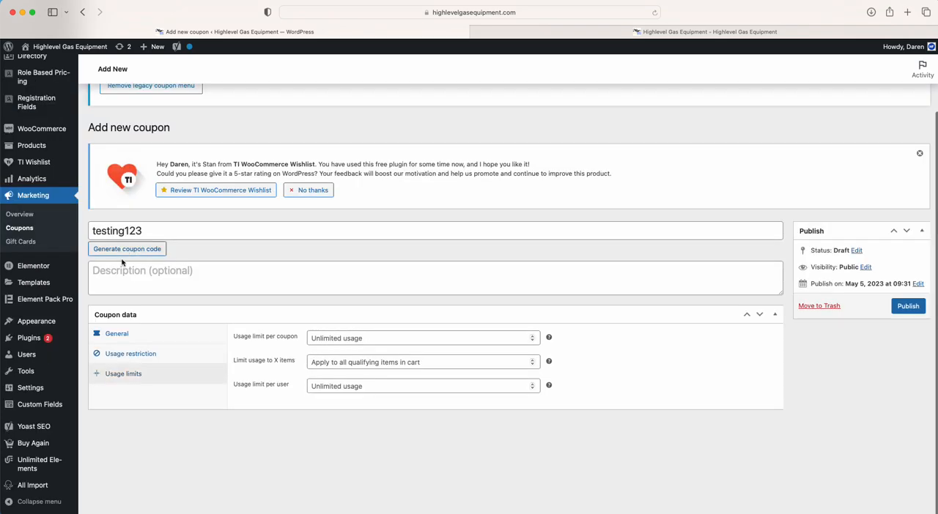
click(336, 340)
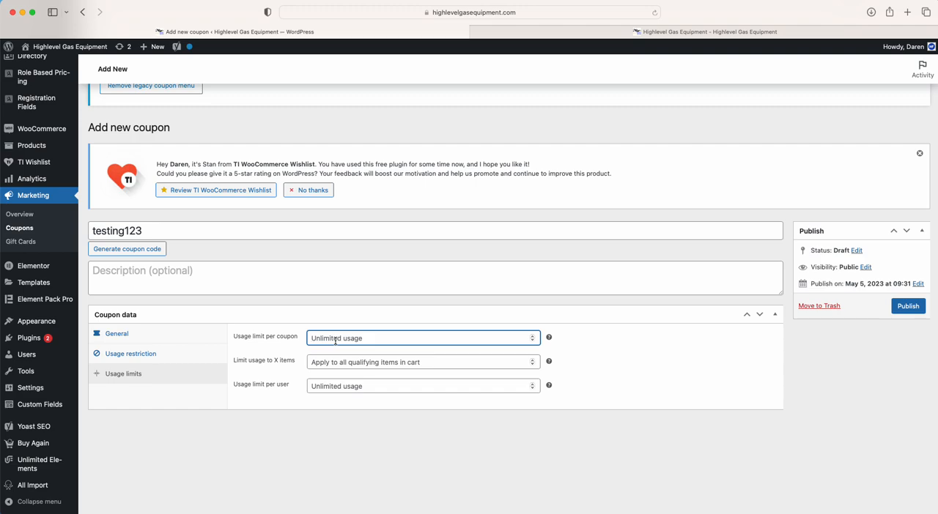
text(1)
click(298, 442)
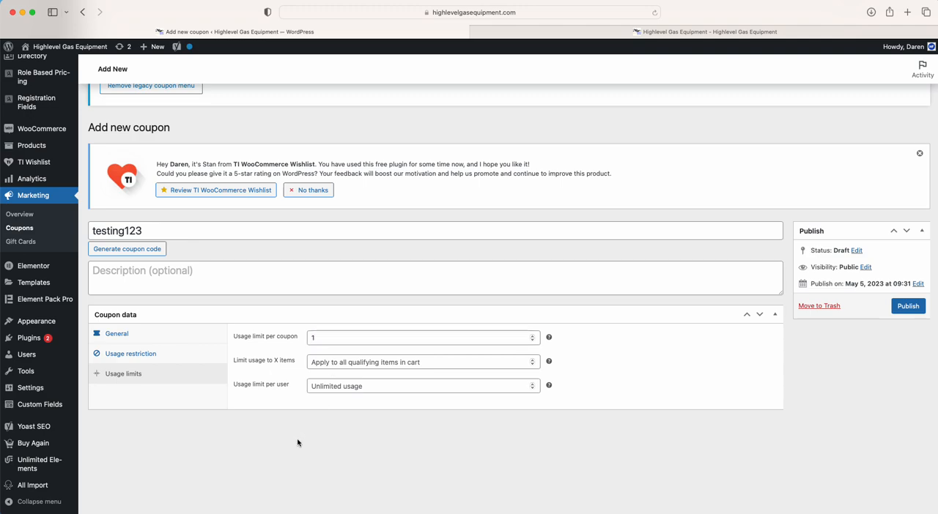
Clear the usage limit per coupon and set the usage limit per user to 1
click(236, 386)
drag(236, 386, 292, 385)
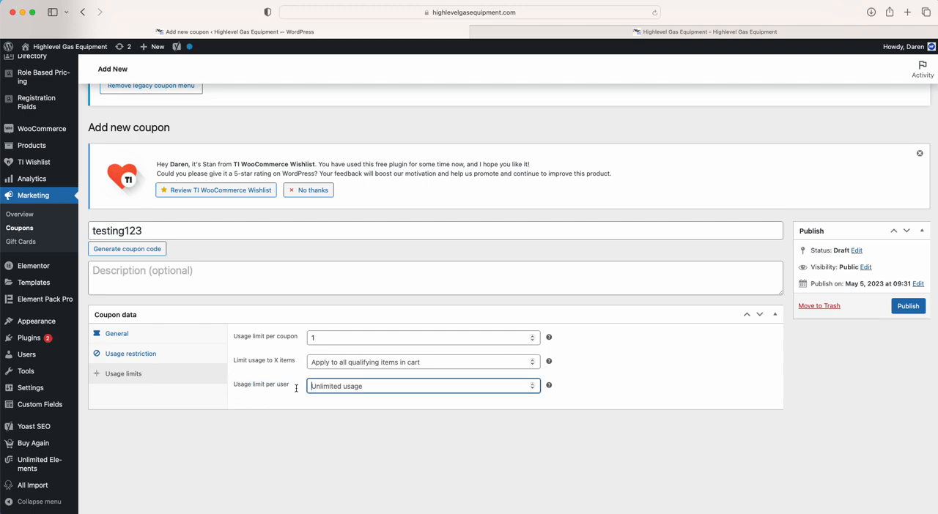
click(325, 337)
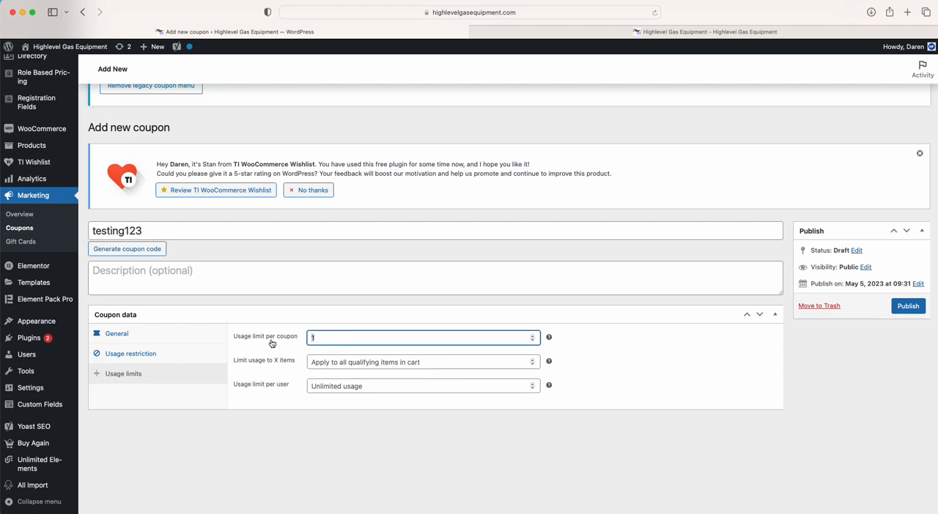
key(BackSpace)
click(338, 386)
text(1)
click(276, 439)
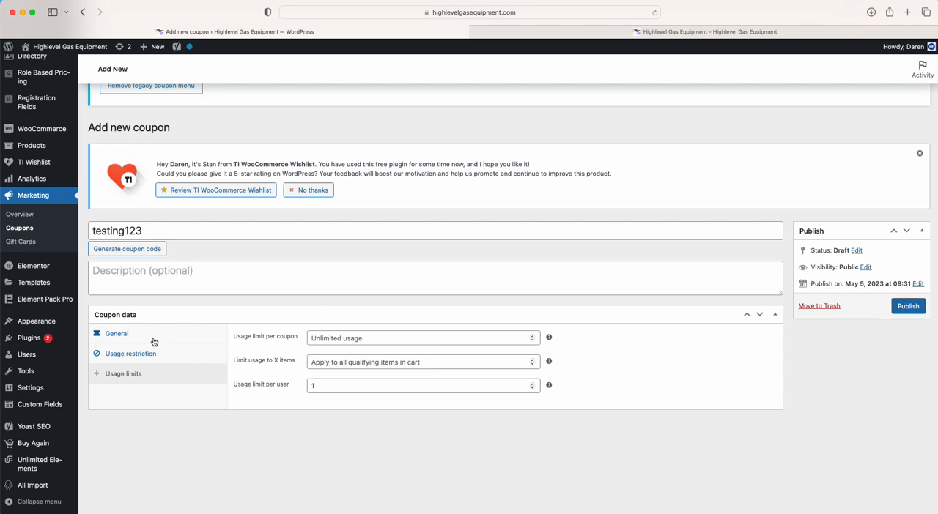
Recheck the coupon's usage restrictions, usage limits and general settings, including its expiry date
click(131, 354)
scroll(252, 458, down, 3)
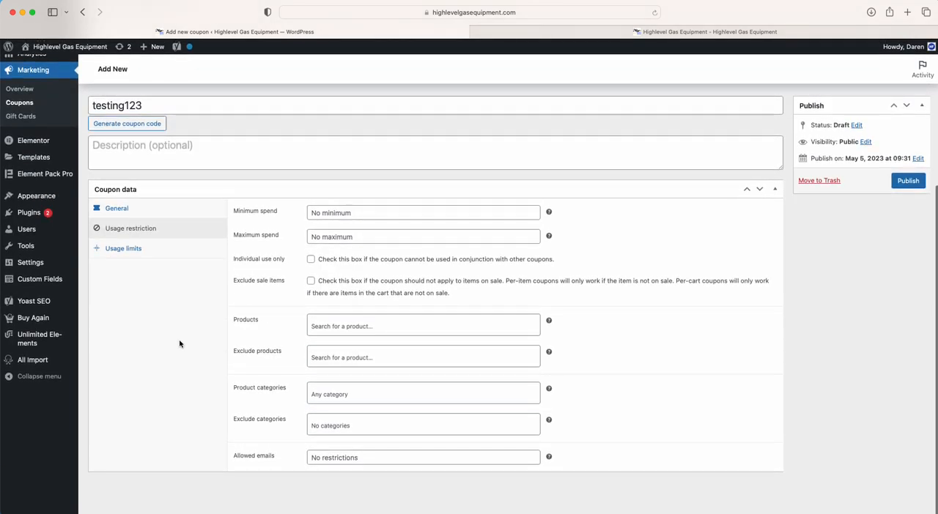
click(146, 251)
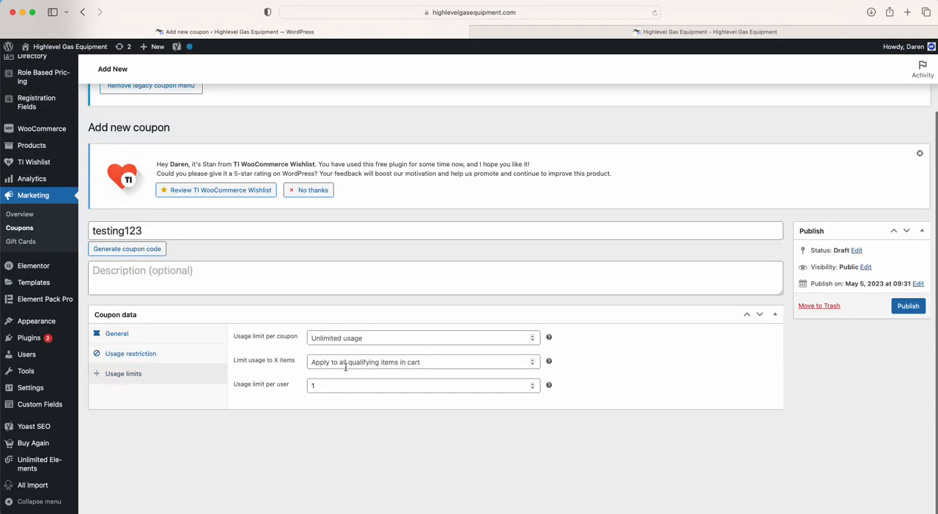
click(139, 335)
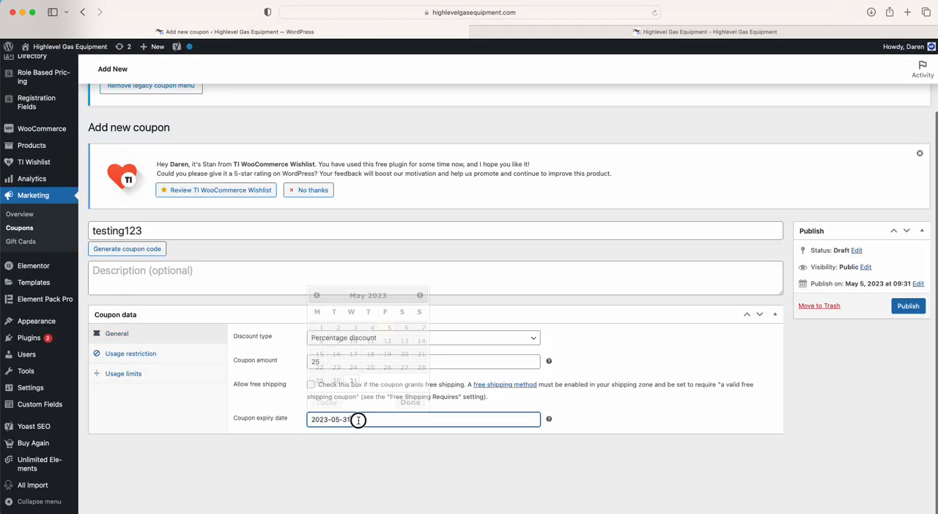
drag(366, 419, 272, 419)
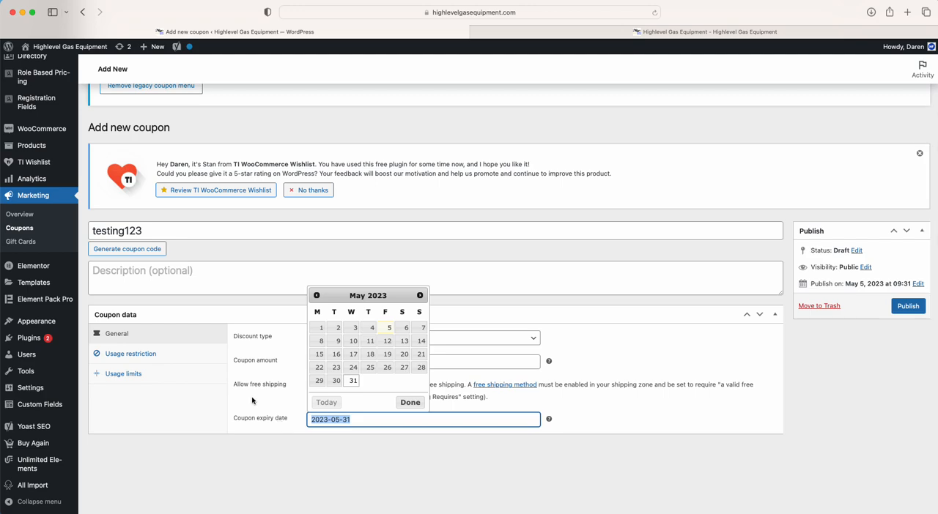
click(252, 400)
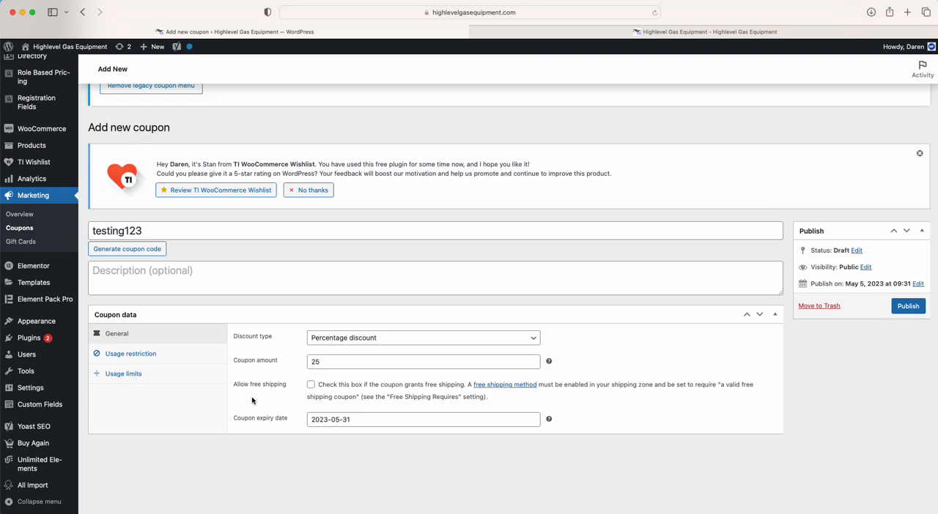
Leave the new coupon page without publishing the coupon and open the WooCommerce general settings
scroll(252, 400, up, 3)
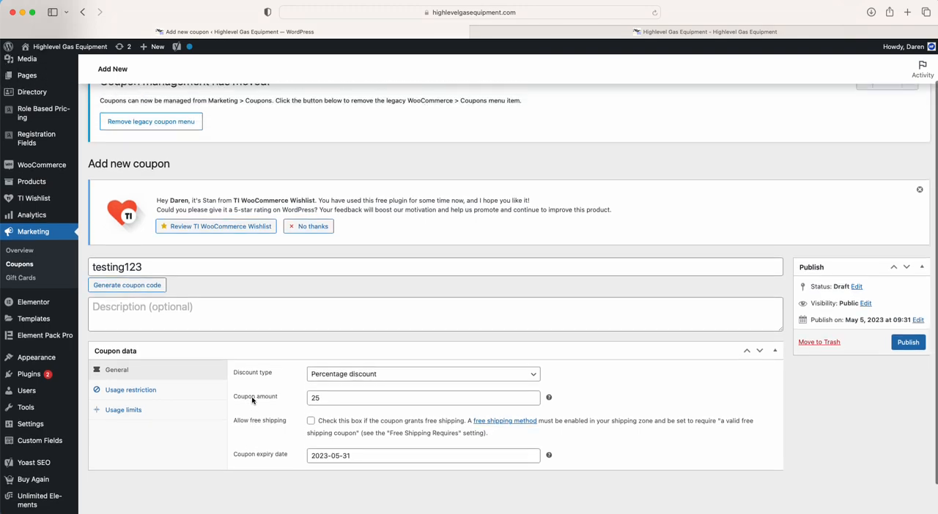
mouse_move(37, 210)
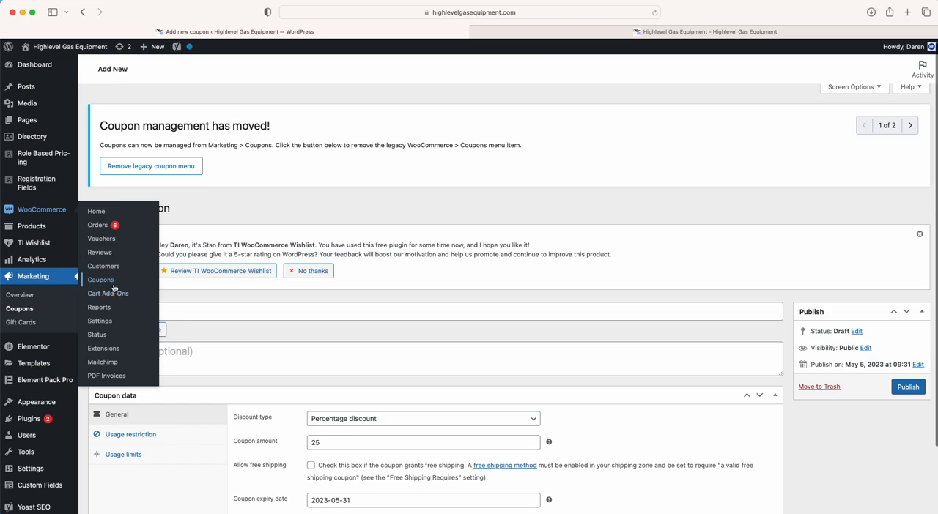
click(108, 321)
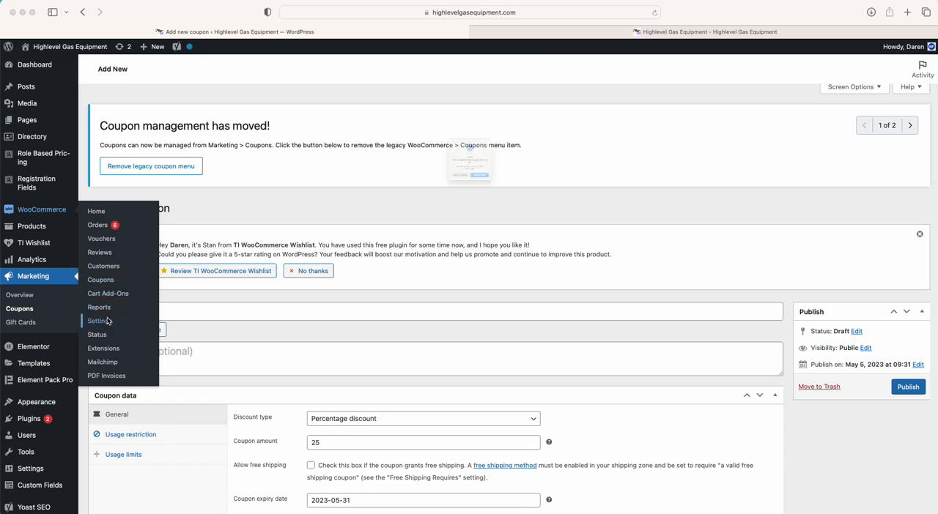
click(496, 208)
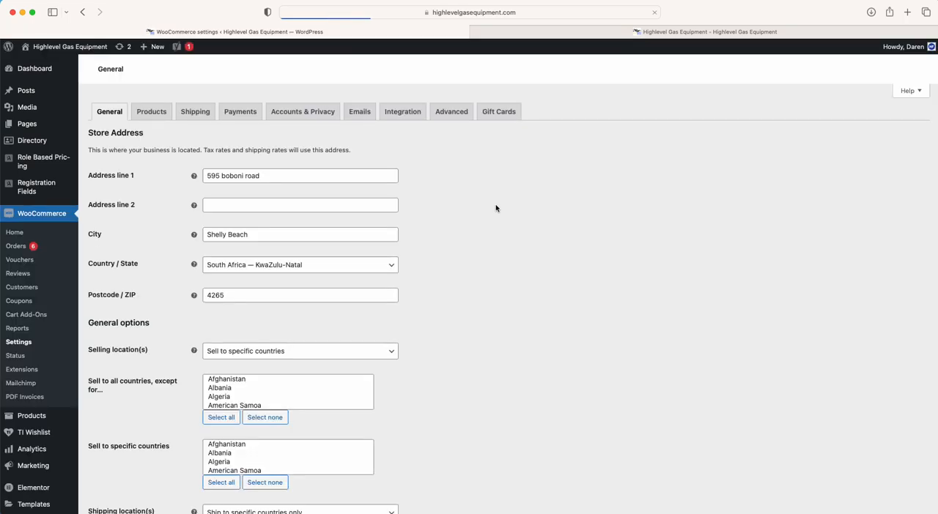
Review the general store settings, covering the store address, selling and shipping locations, taxes, coupons and currency options
scroll(150, 373, down, 5)
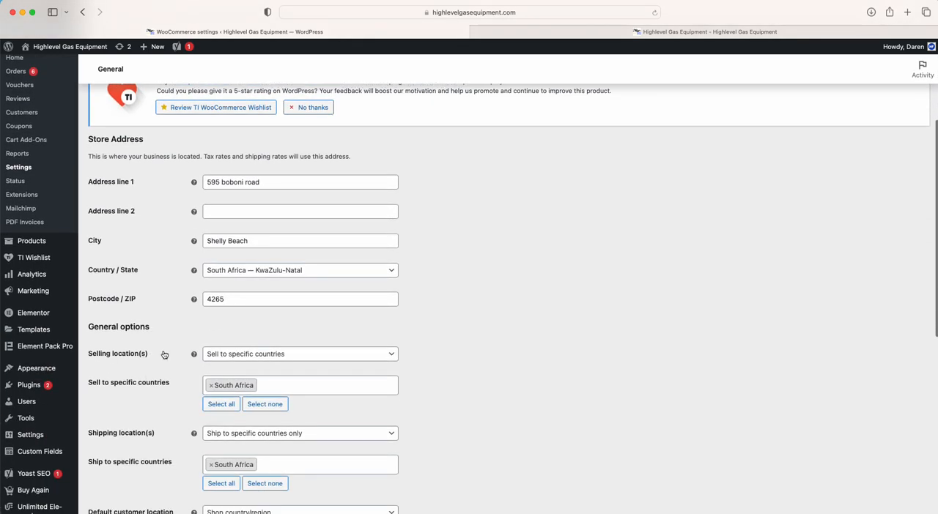
drag(278, 184, 176, 184)
click(169, 220)
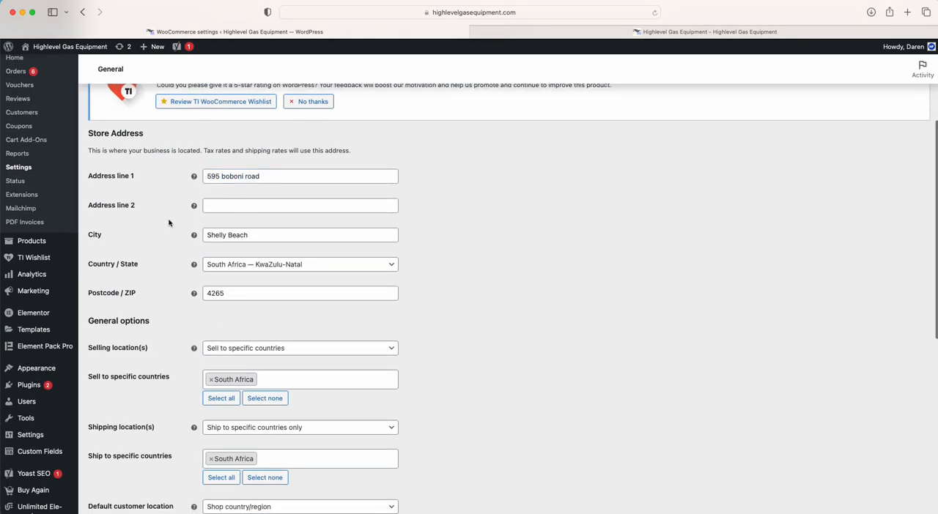
scroll(172, 316, down, 3)
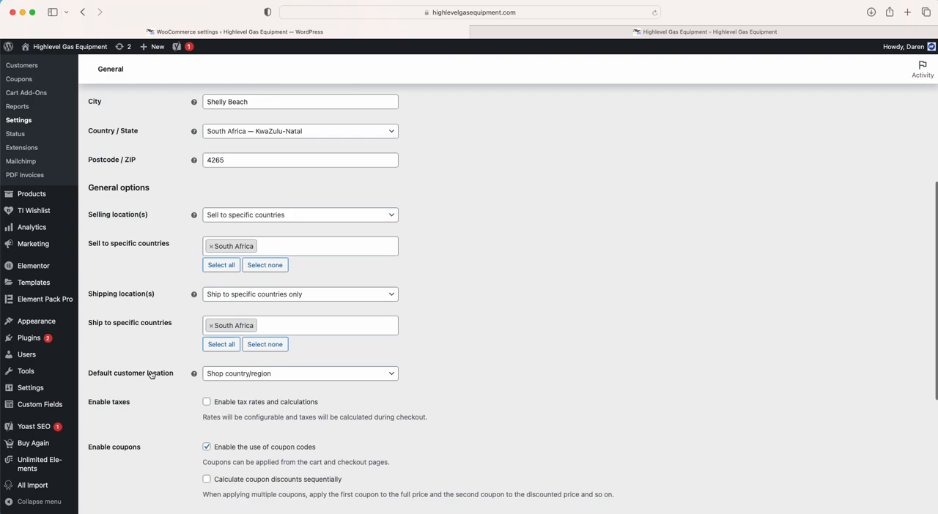
scroll(151, 375, down, 3)
scroll(152, 375, down, 3)
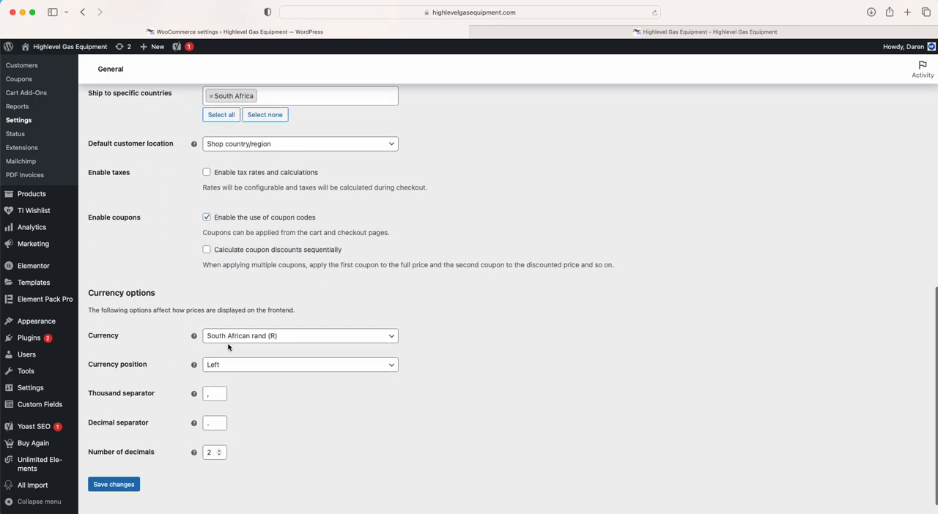
Review the general product settings, covering shop pages, measurements, reviews and product ratings
scroll(173, 323, up, 15)
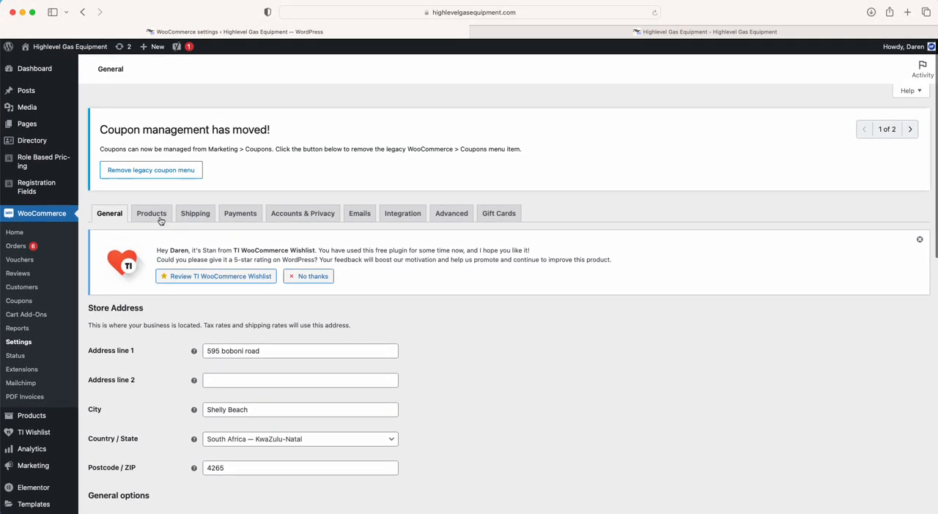
click(158, 214)
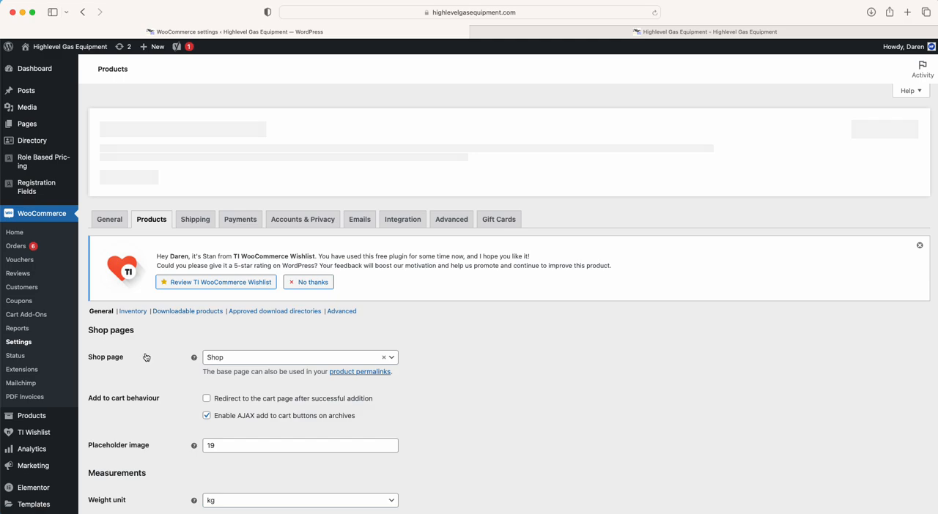
scroll(176, 314, down, 2)
scroll(164, 368, down, 2)
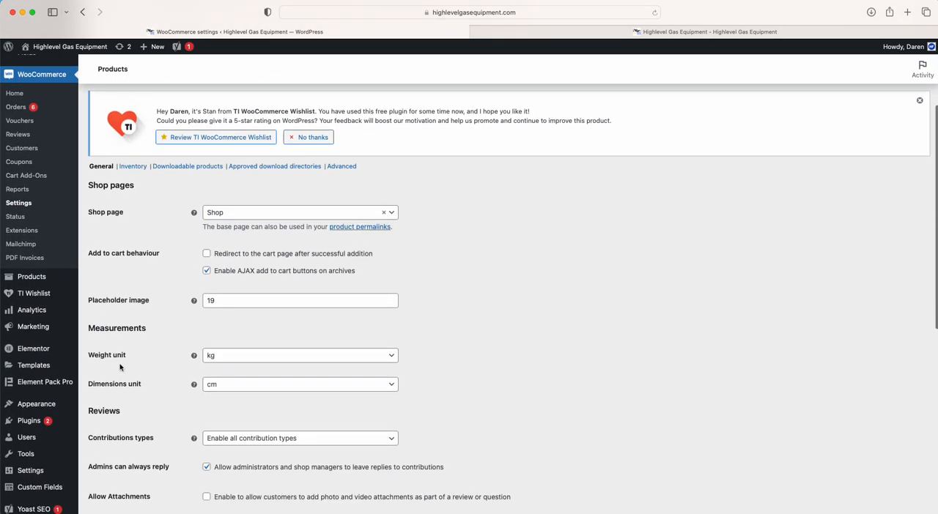
scroll(142, 413, down, 2)
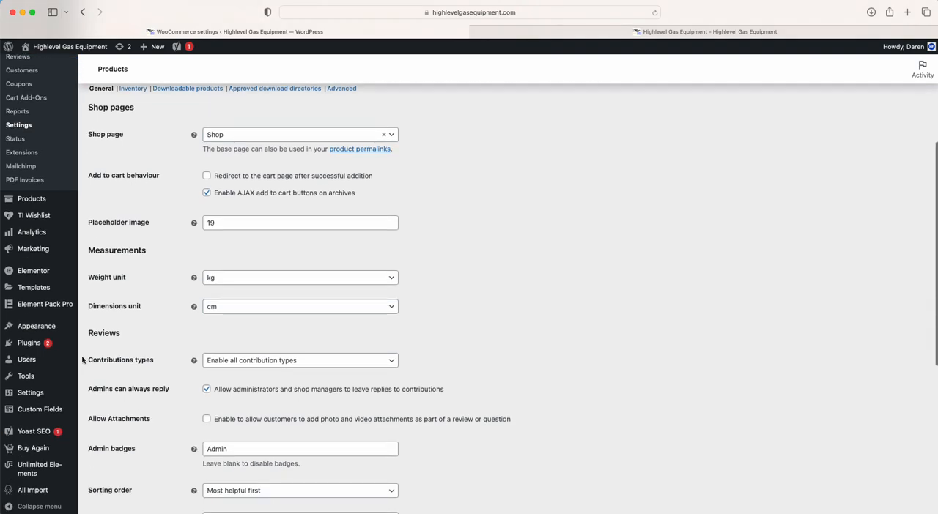
scroll(161, 391, down, 7)
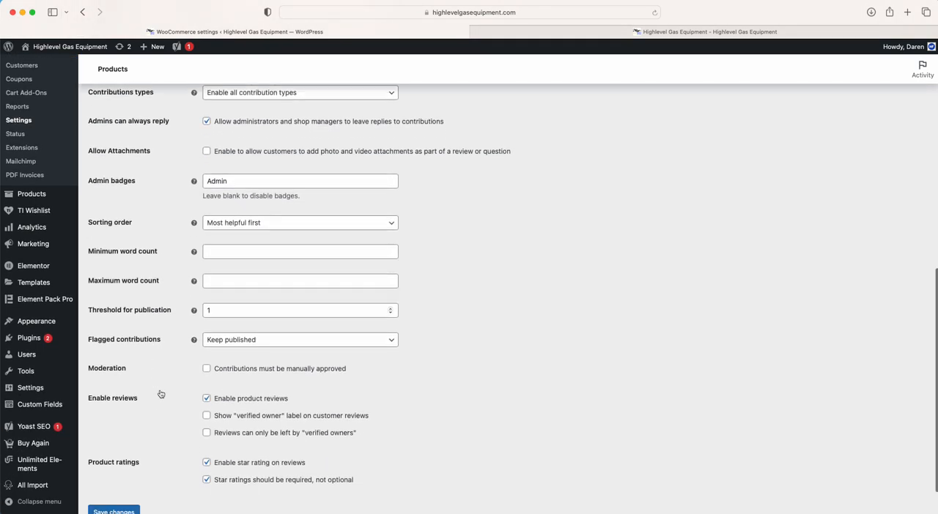
scroll(160, 394, up, 15)
Open the South Africa zone in the shipping settings and check its Flat rate method's settings without changing them
click(195, 214)
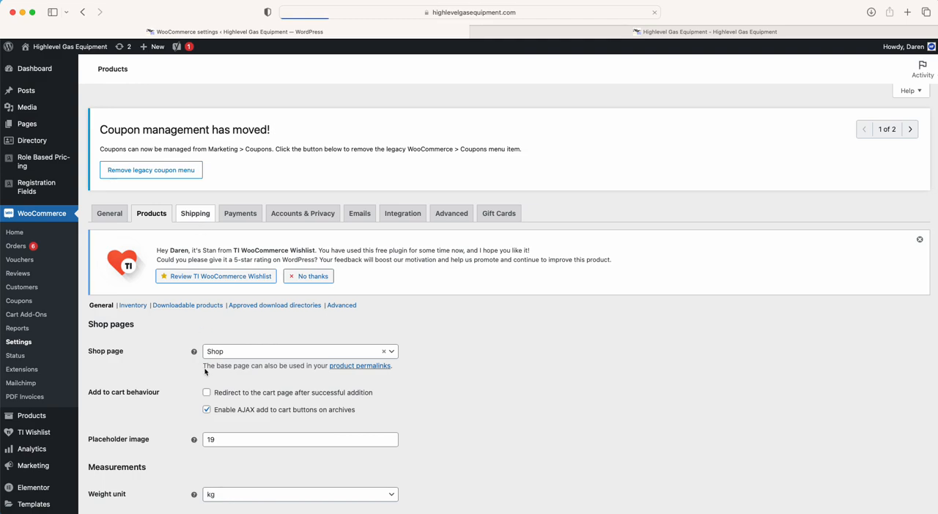
scroll(205, 372, down, 2)
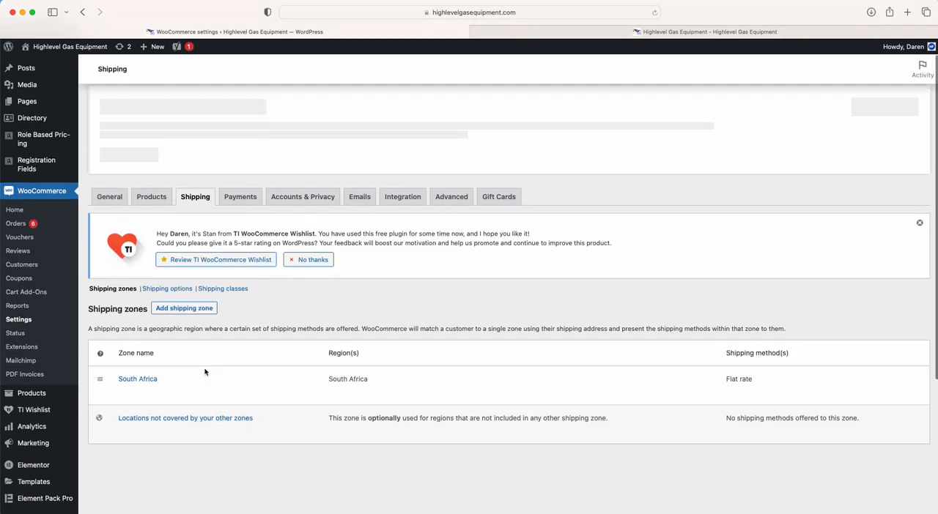
click(123, 374)
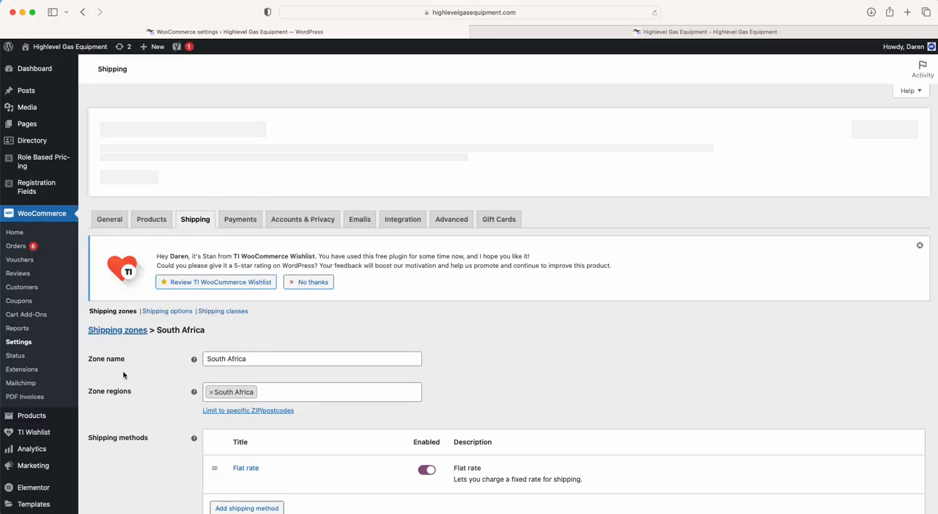
scroll(124, 375, down, 2)
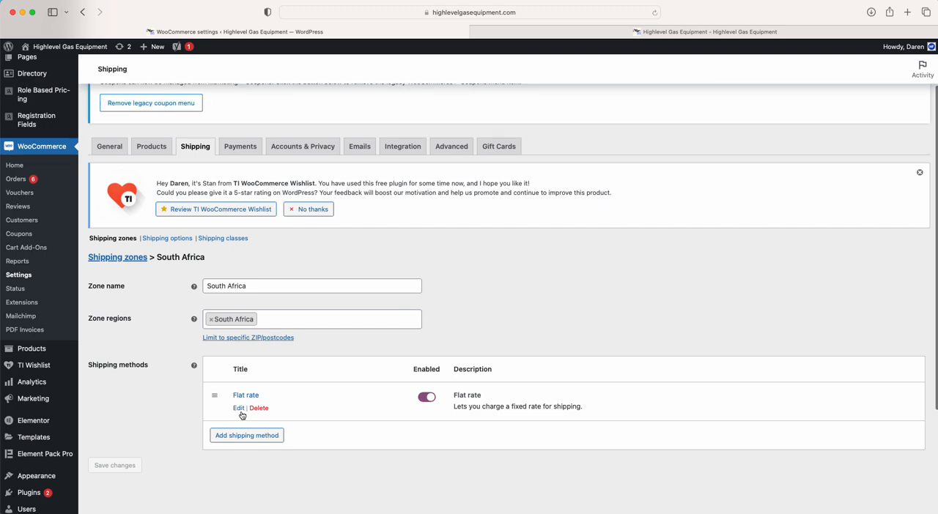
click(239, 408)
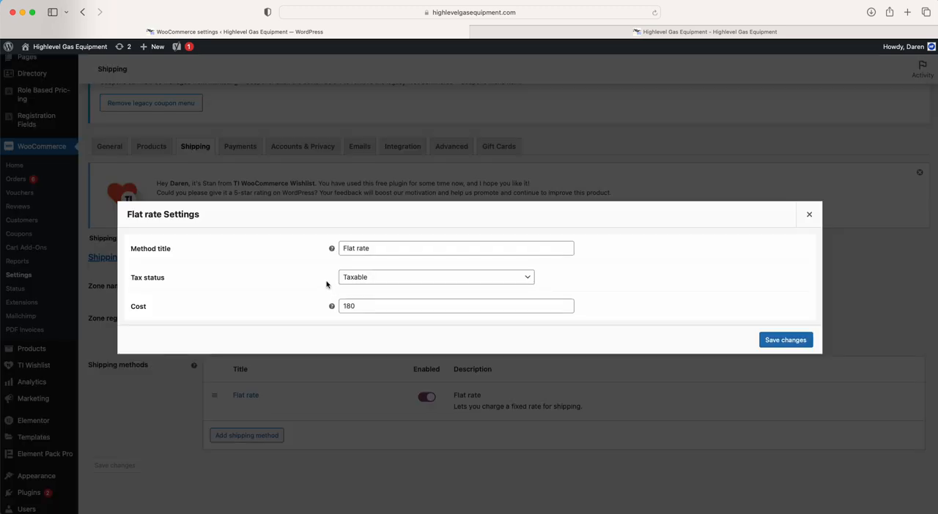
click(809, 214)
Add Local pickup as a shipping method for the South Africa zone
click(262, 435)
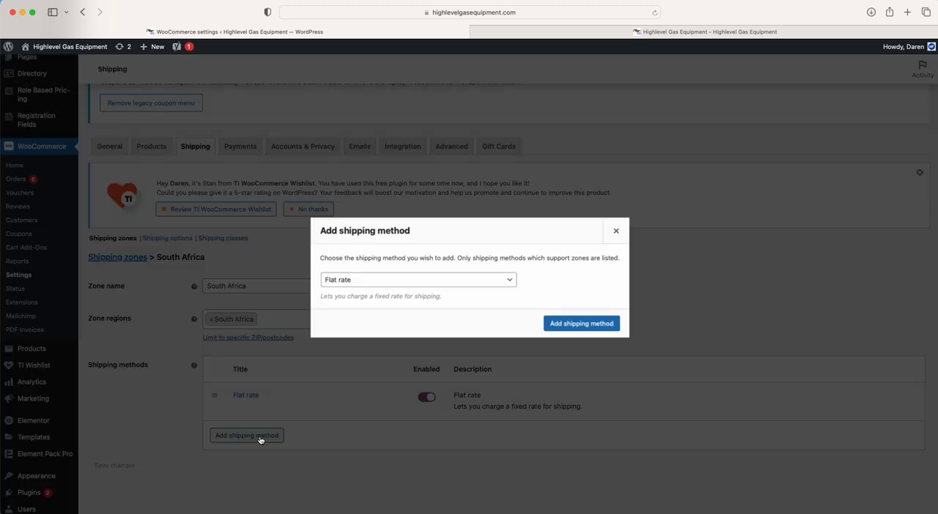
click(356, 279)
click(373, 300)
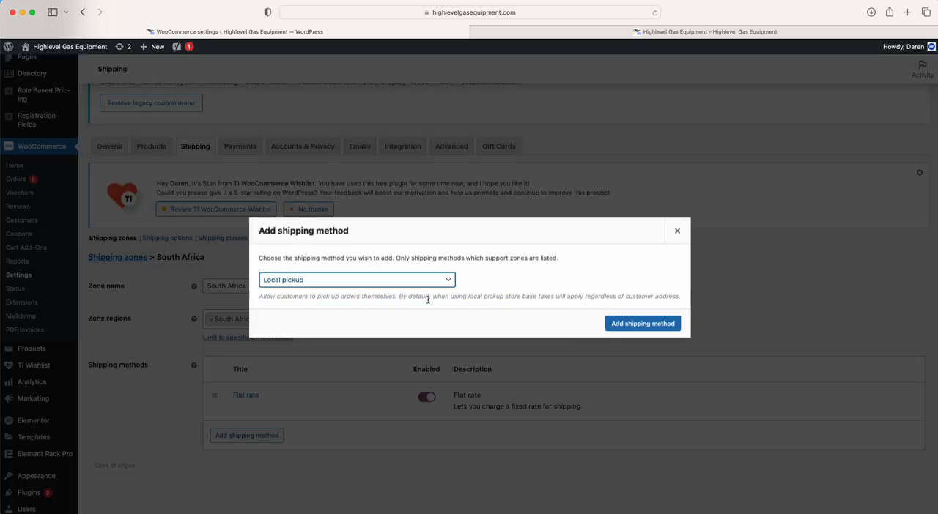
click(350, 278)
click(349, 278)
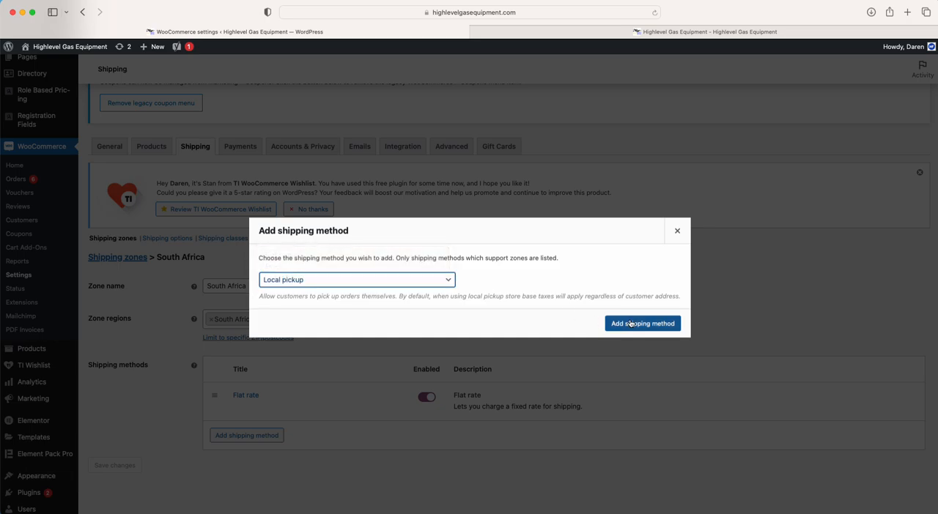
click(642, 323)
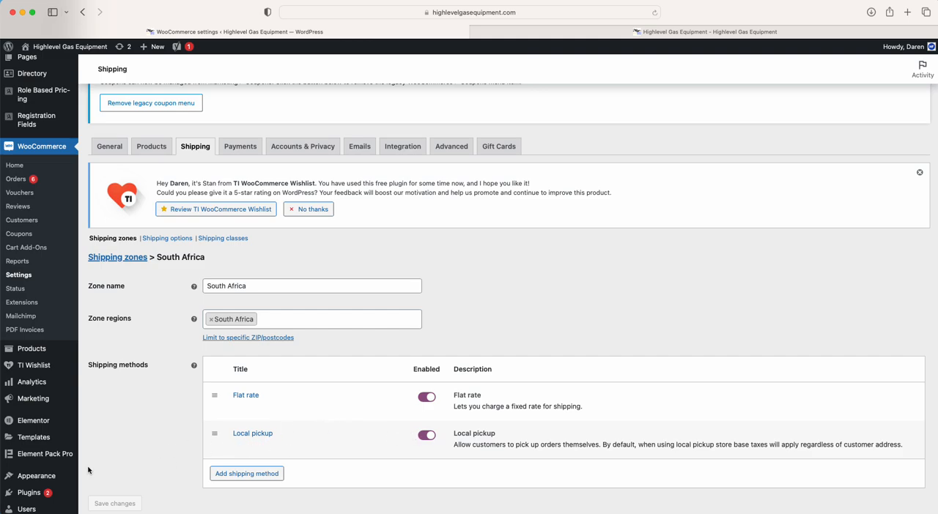
Disable the Local pickup method, save the zone changes and dismiss the TI WooCommerce Wishlist review notice
scroll(114, 448, down, 2)
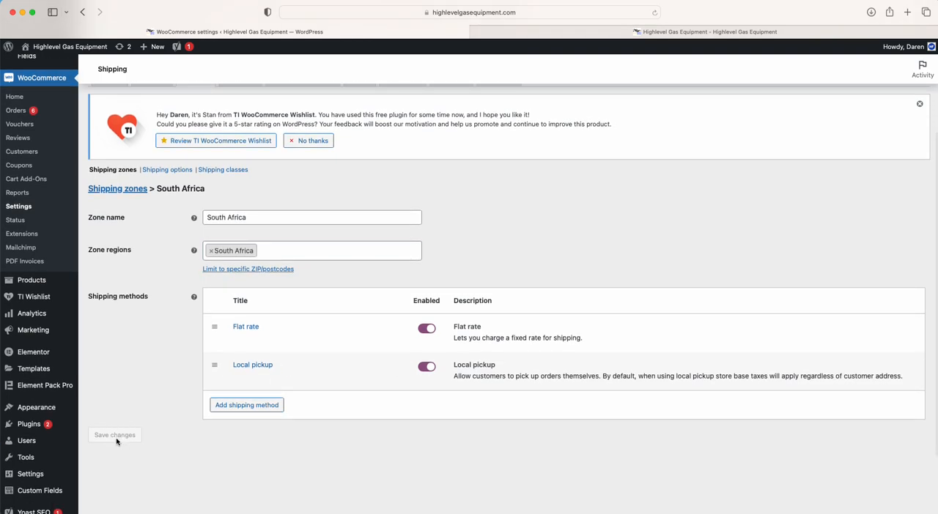
click(427, 368)
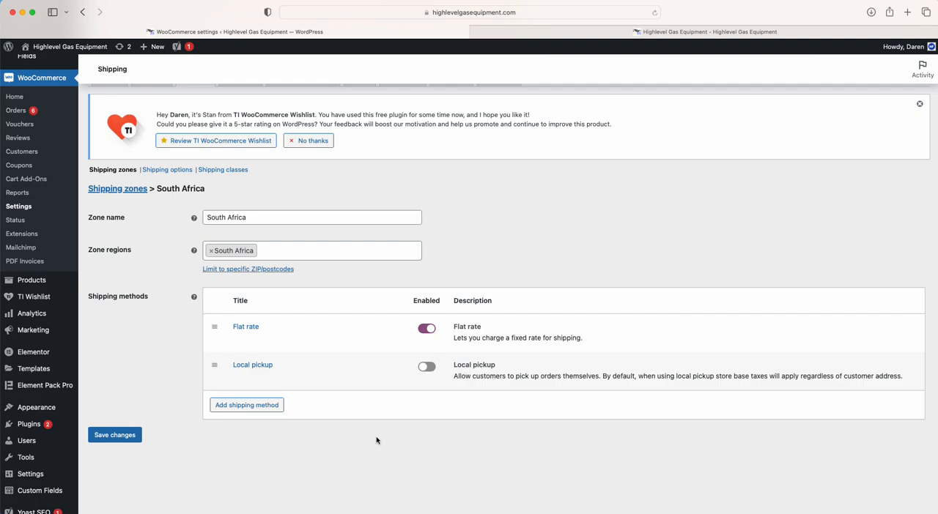
click(130, 435)
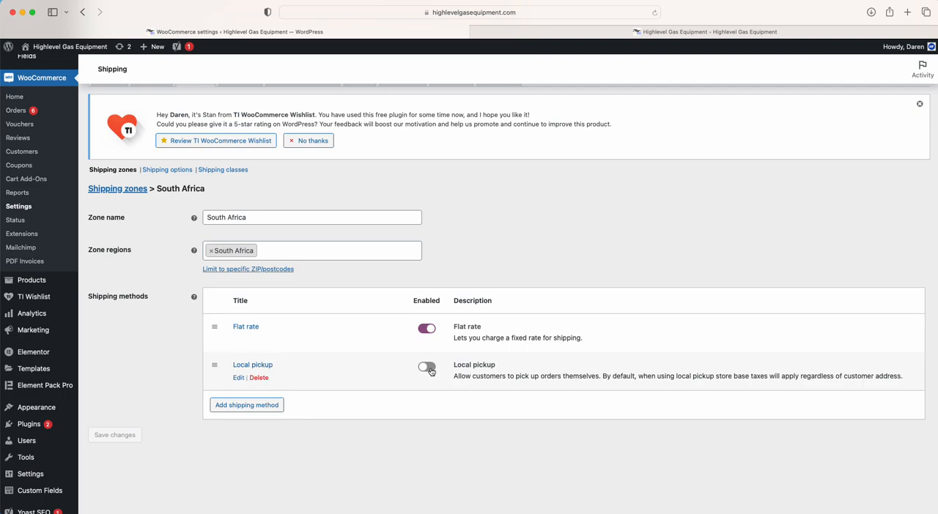
click(919, 104)
Disable Cash on delivery in the payment settings and save the changes
scroll(451, 295, up, 4)
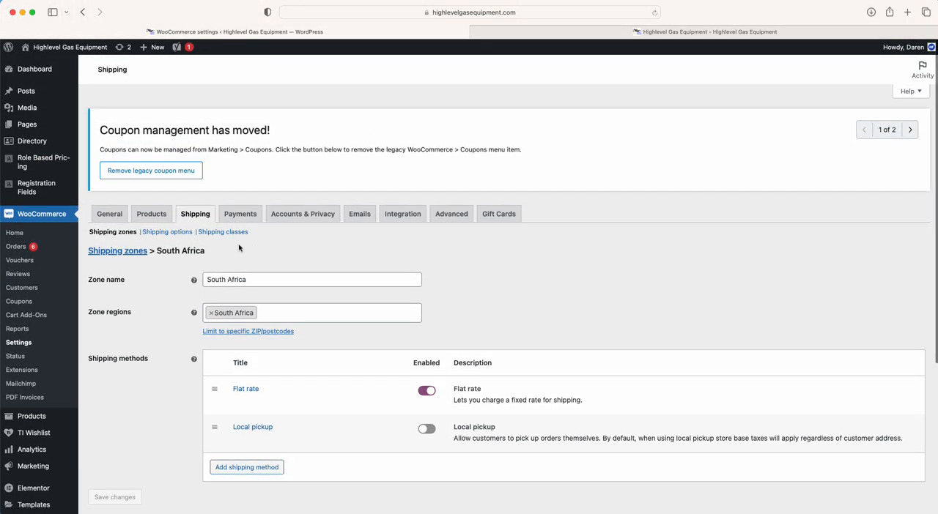
click(239, 213)
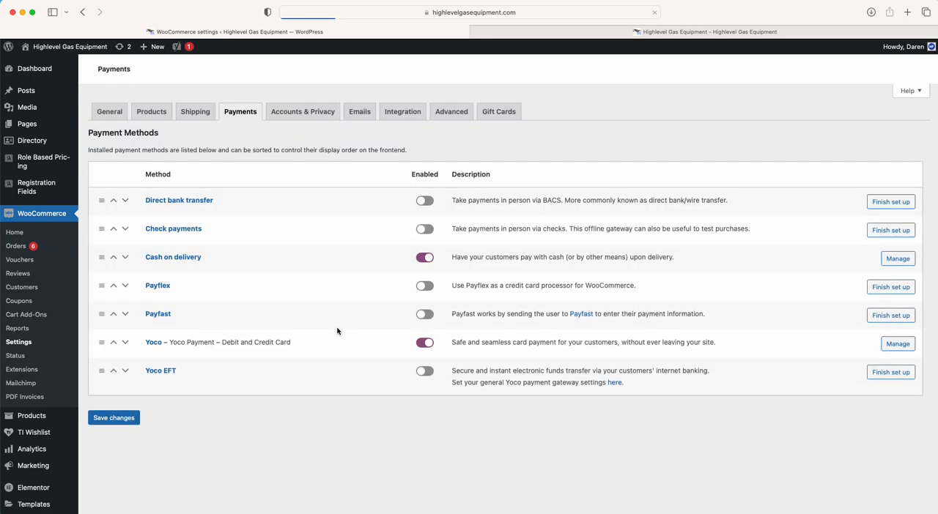
scroll(337, 331, down, 3)
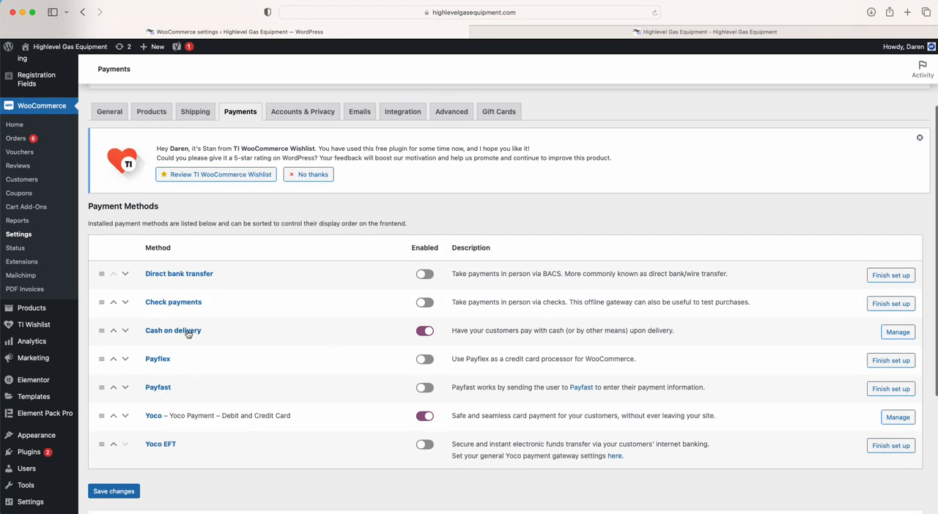
click(424, 332)
scroll(88, 489, down, 1)
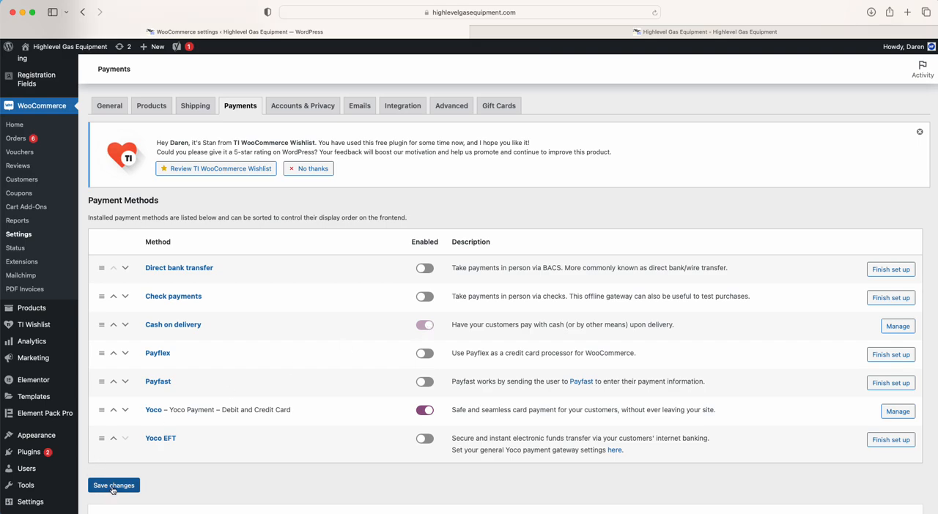
click(112, 487)
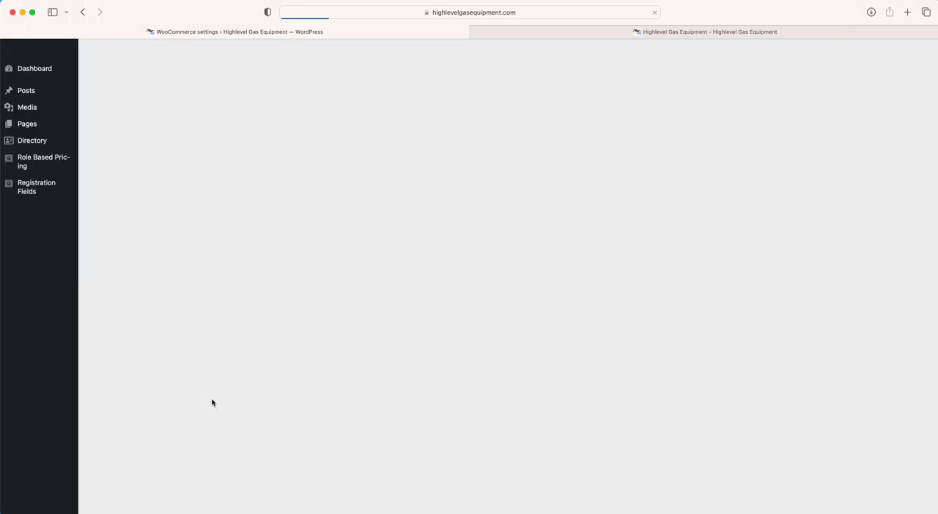
Examine the list of installed payment methods, including the Yoco and Payfast gateways
scroll(211, 403, down, 3)
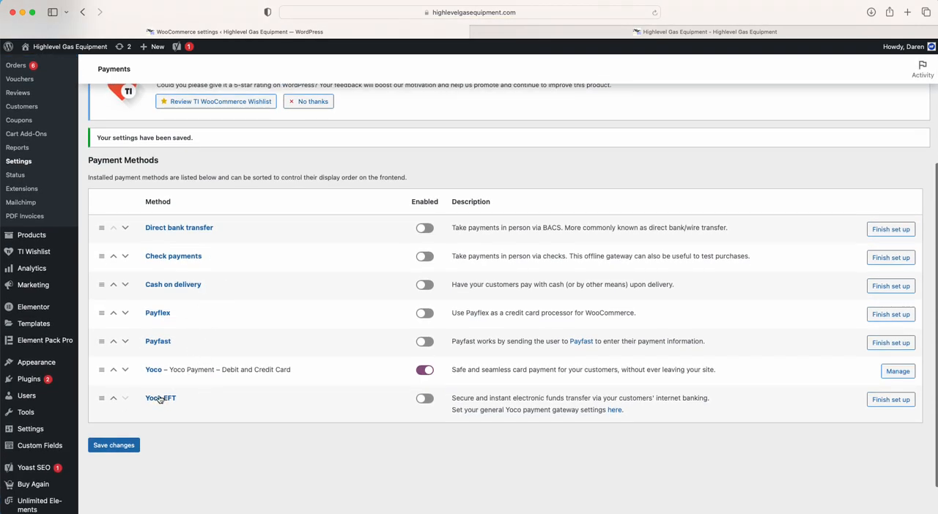
scroll(156, 363, down, 1)
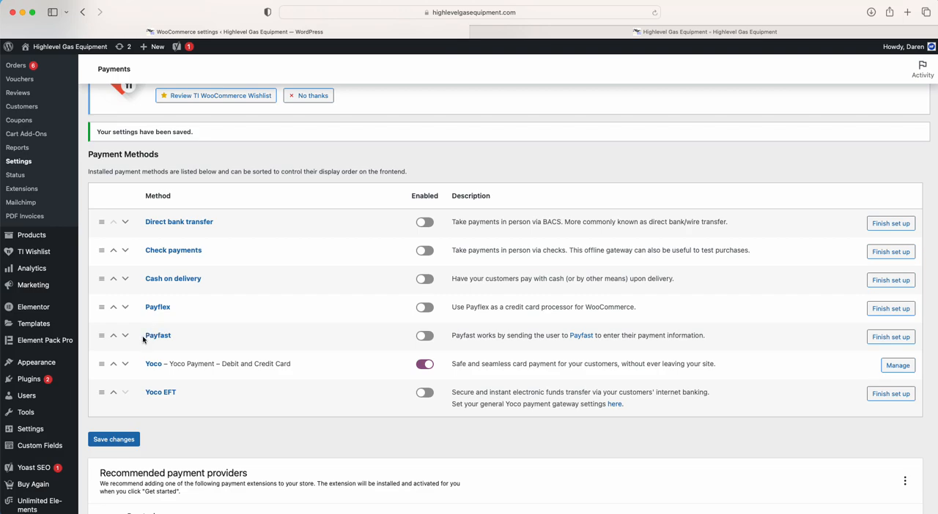
drag(144, 339, 188, 339)
scroll(187, 338, up, 5)
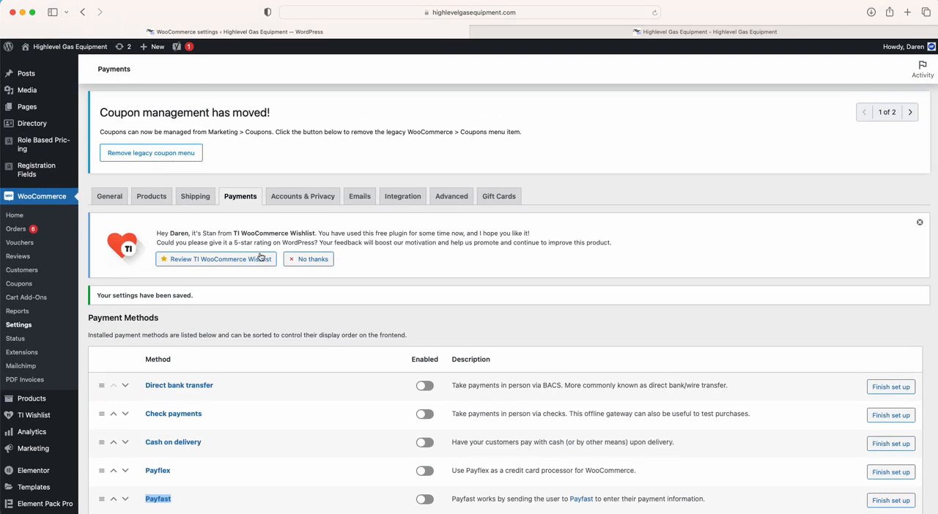
Review the Accounts & Privacy settings, covering guest checkout, account creation, data erasure requests and privacy policy texts
click(331, 205)
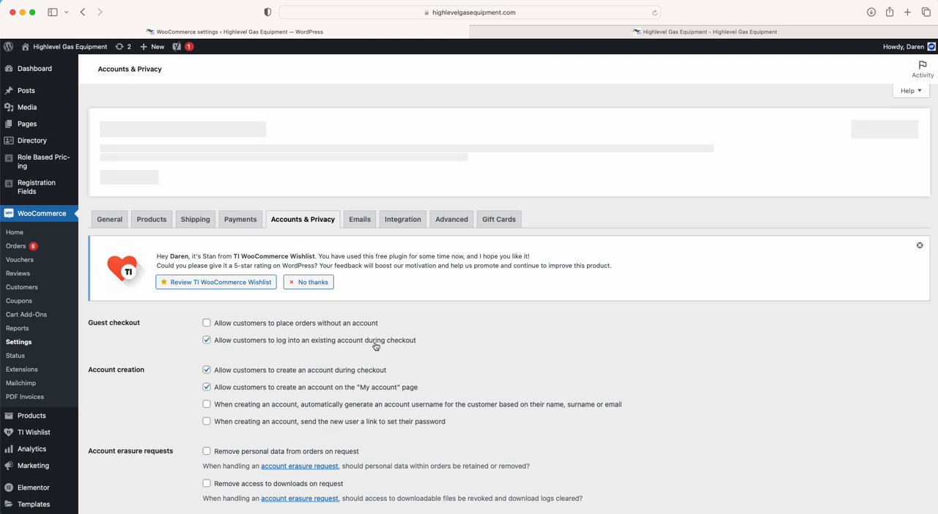
drag(419, 342, 216, 338)
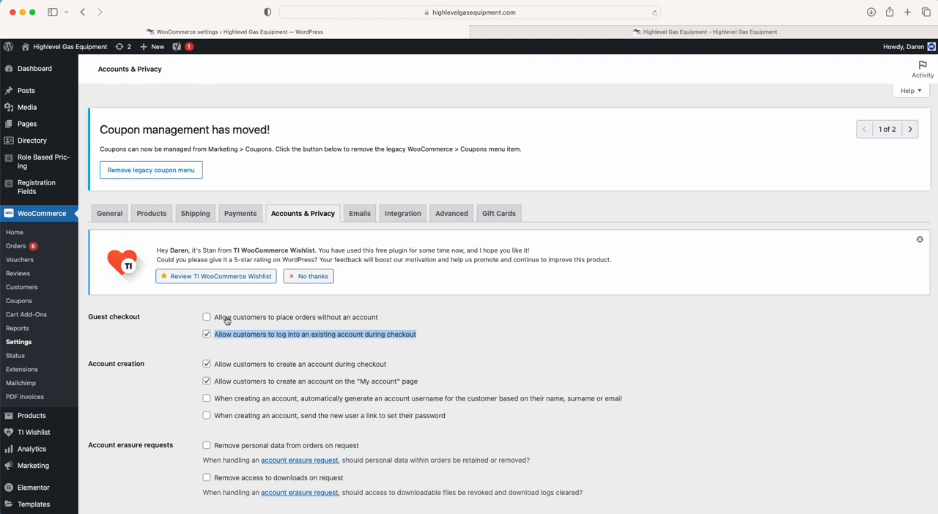
click(194, 335)
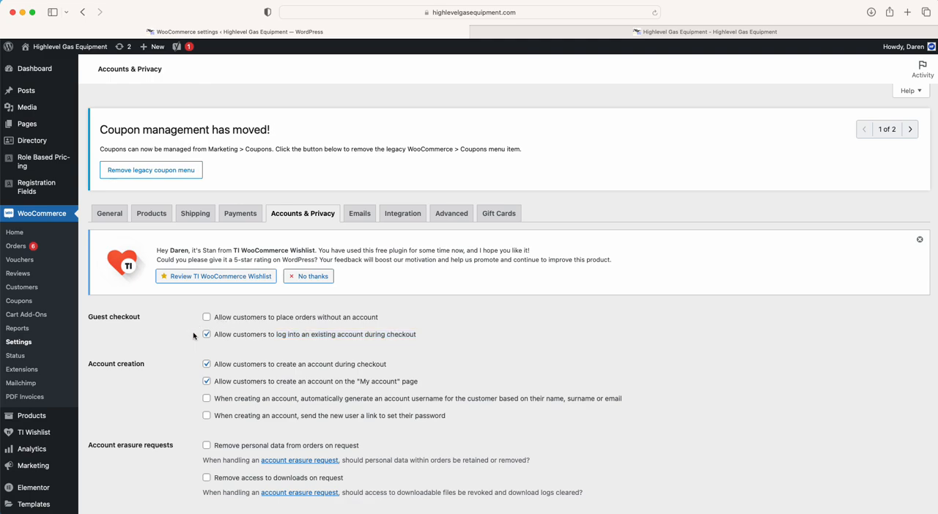
scroll(195, 335, down, 2)
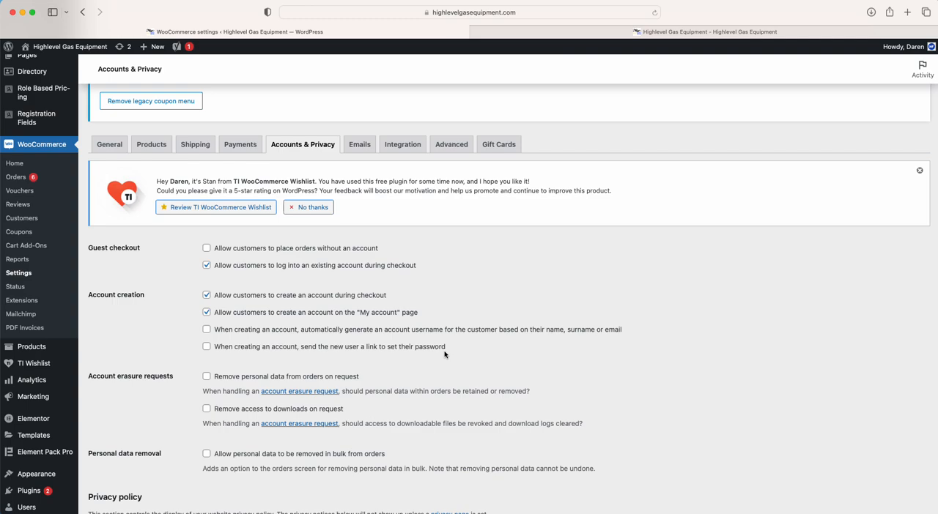
scroll(444, 355, down, 2)
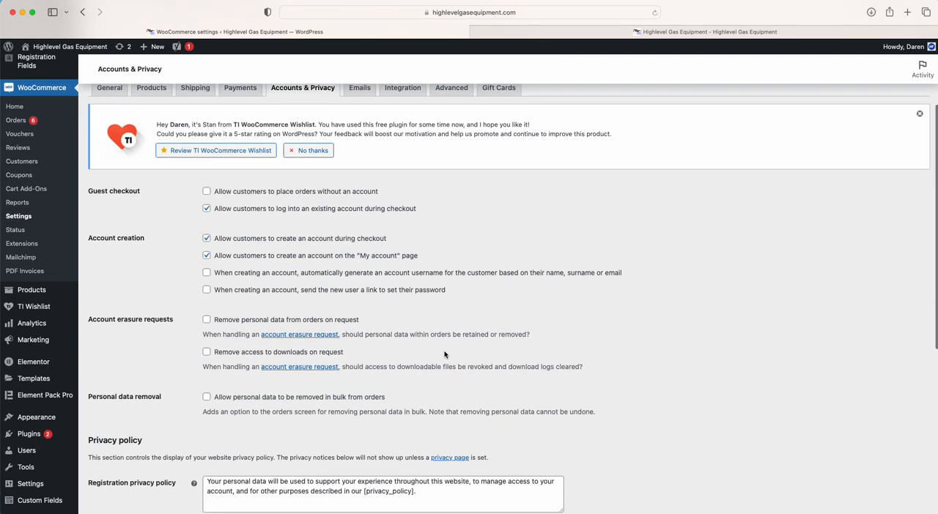
scroll(225, 330, down, 4)
scroll(225, 330, down, 5)
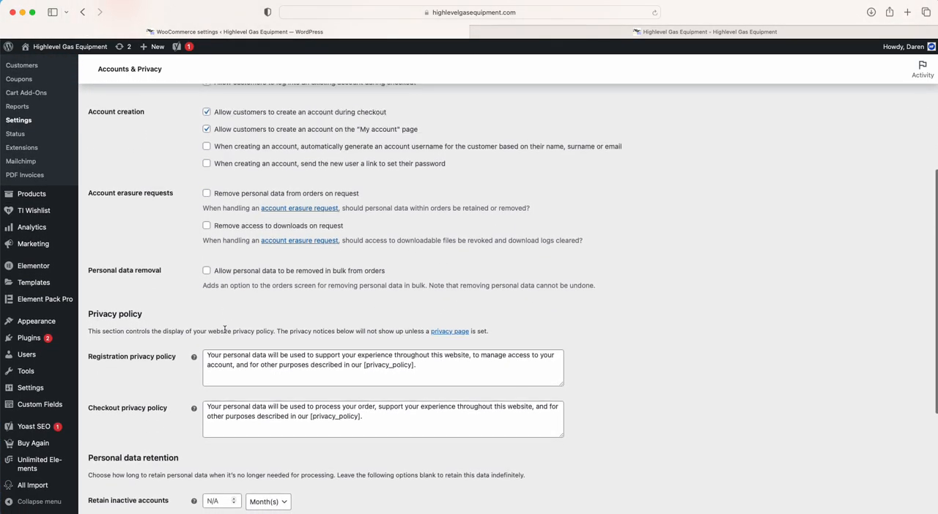
scroll(225, 330, up, 15)
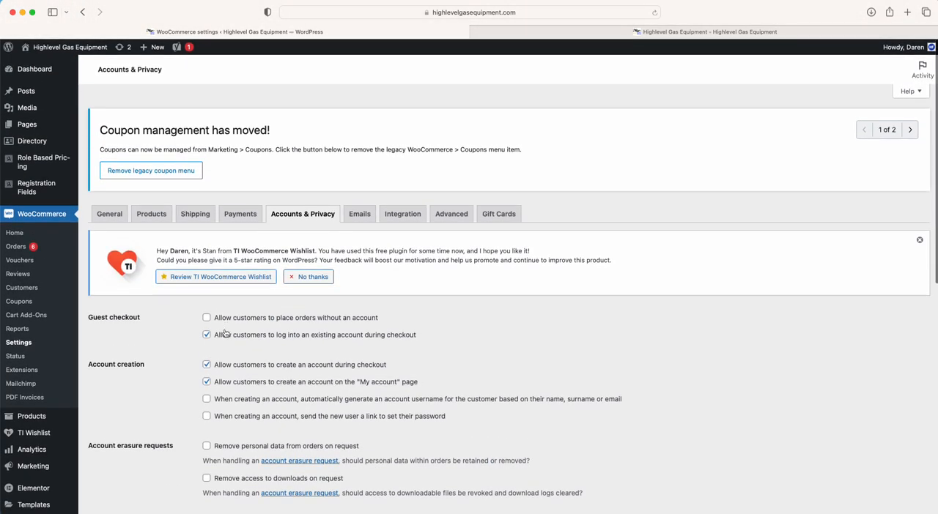
Open the Emails settings and examine the list of email notifications and their recipients
click(360, 213)
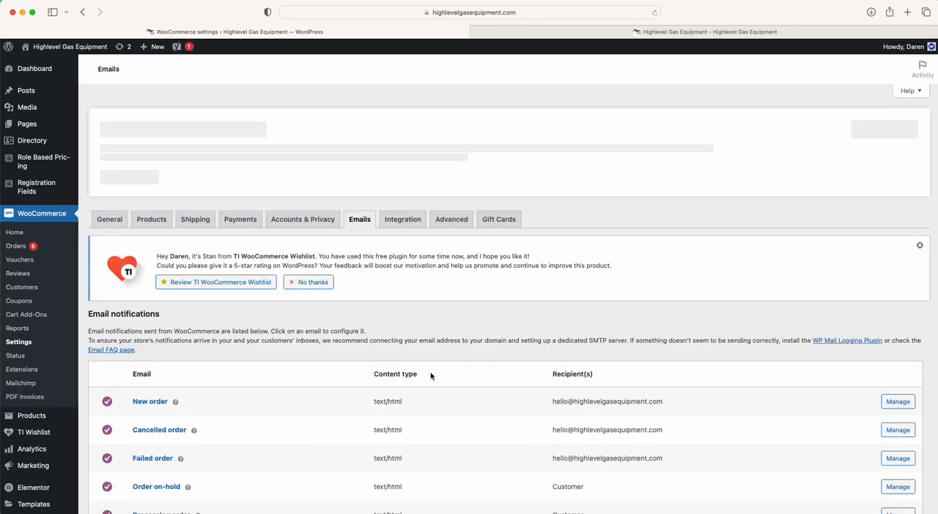
scroll(430, 375, down, 5)
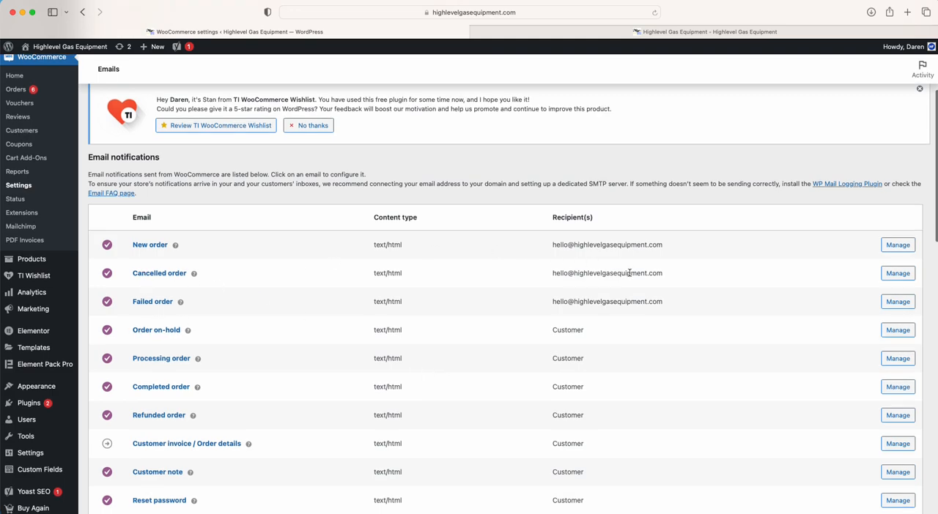
scroll(561, 270, down, 5)
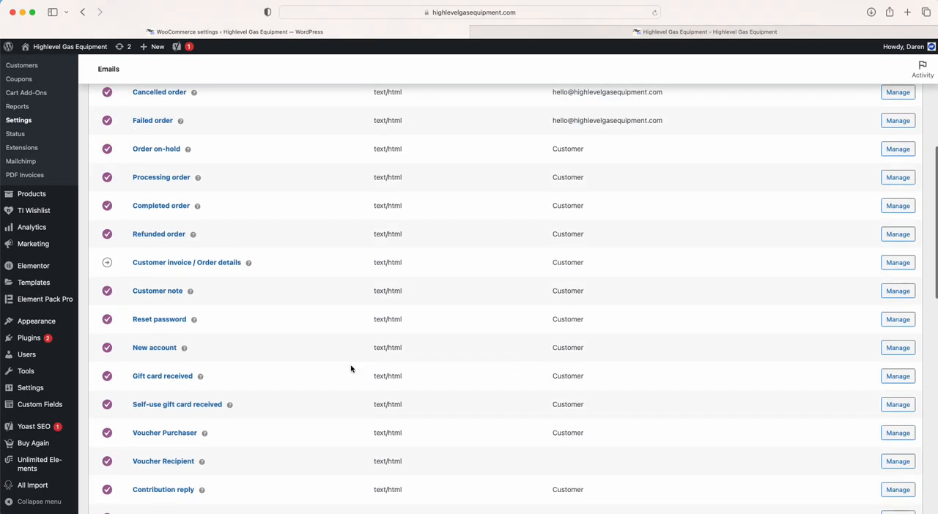
scroll(351, 369, down, 7)
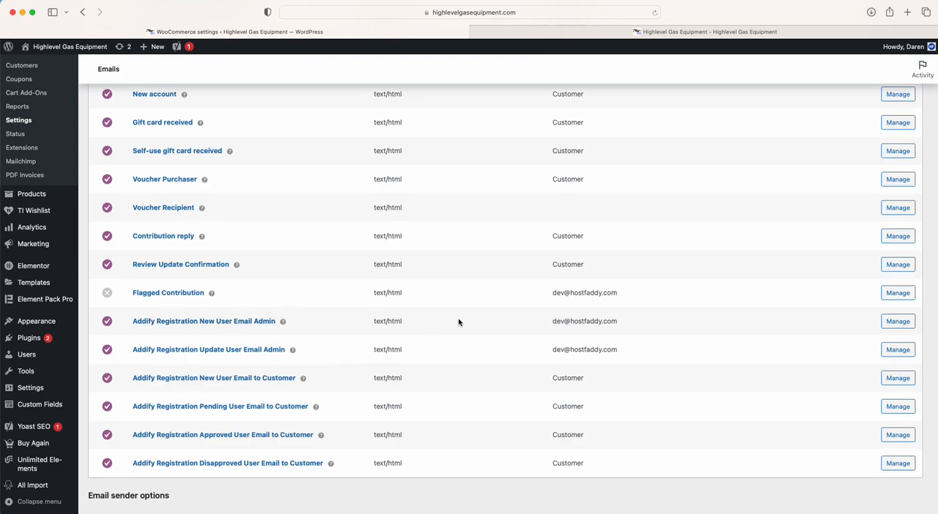
scroll(458, 322, down, 5)
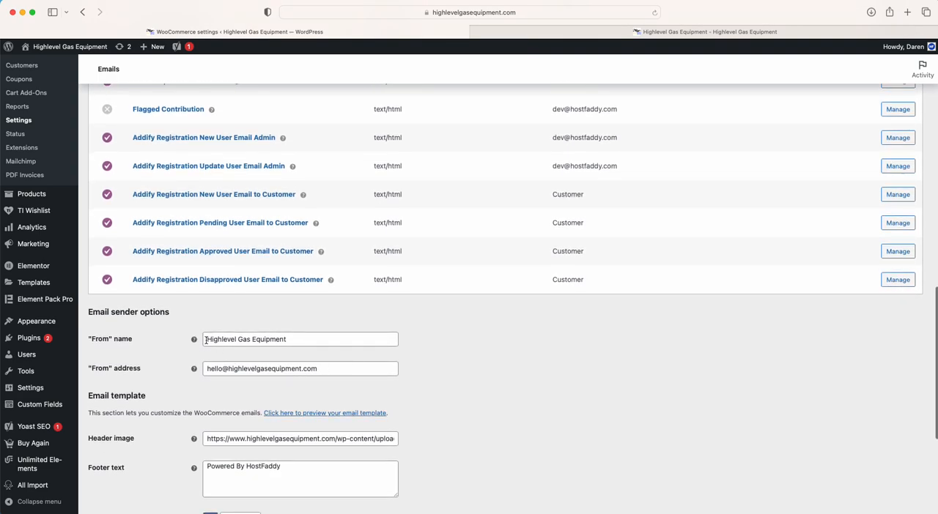
Review the email sender options, template header image, footer text, colors and store management insights setting
drag(207, 339, 302, 338)
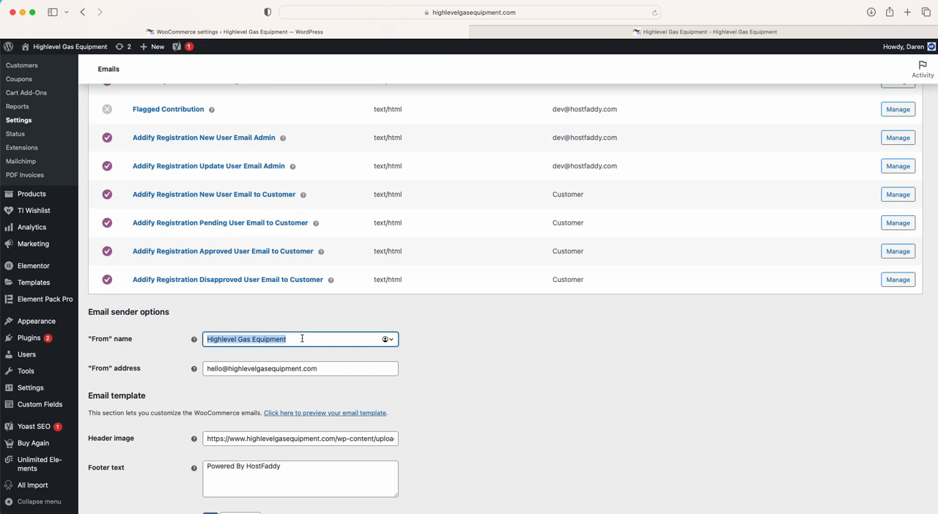
click(183, 392)
scroll(183, 393, down, 2)
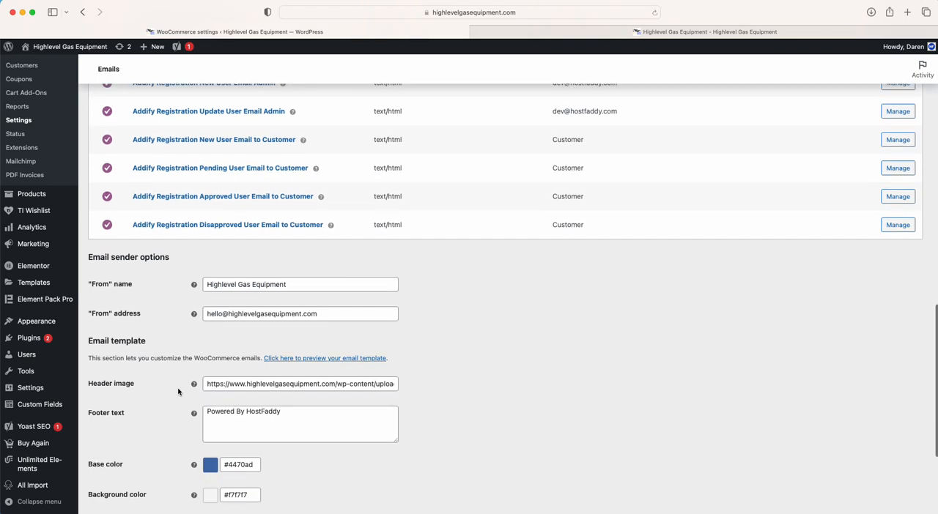
scroll(209, 347, down, 3)
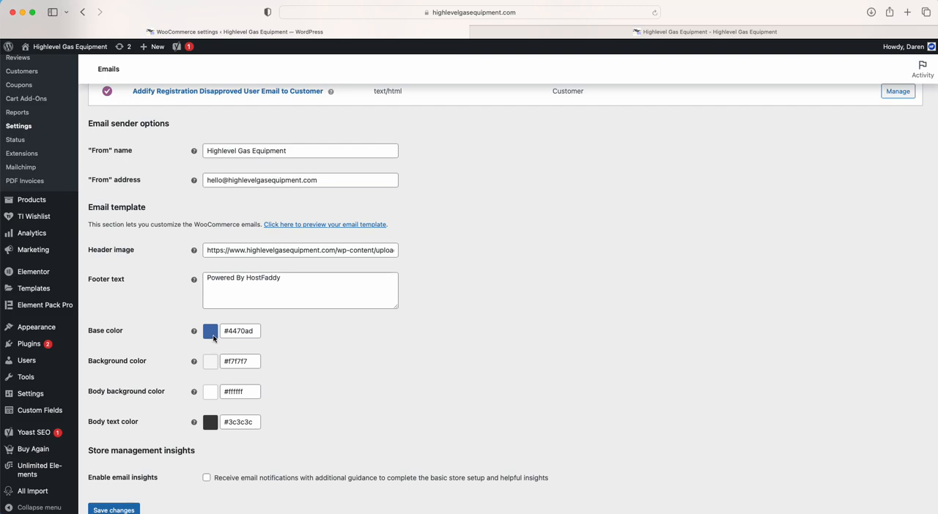
scroll(213, 338, down, 1)
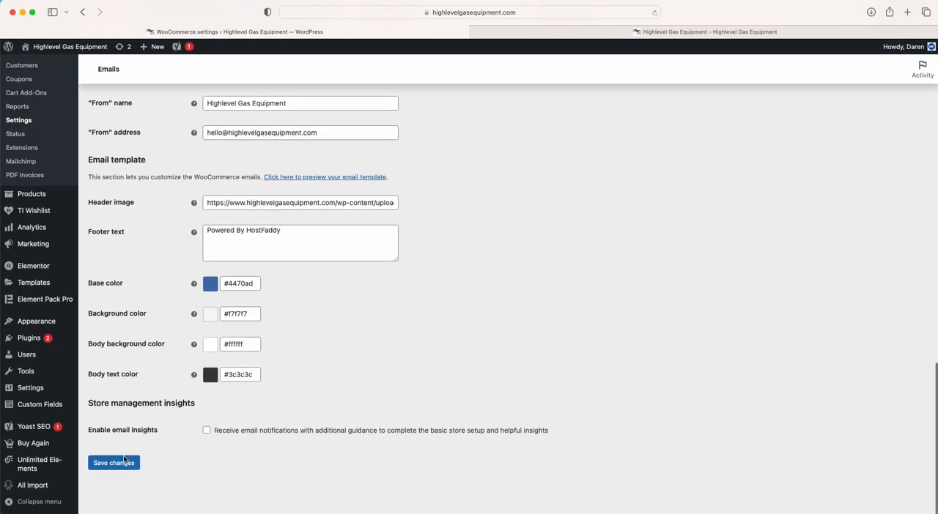
scroll(341, 343, up, 15)
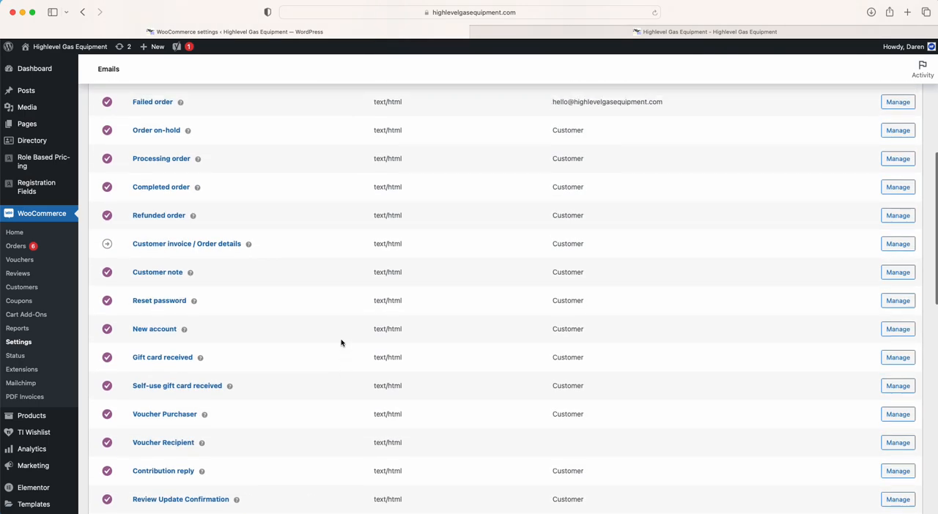
scroll(340, 343, up, 5)
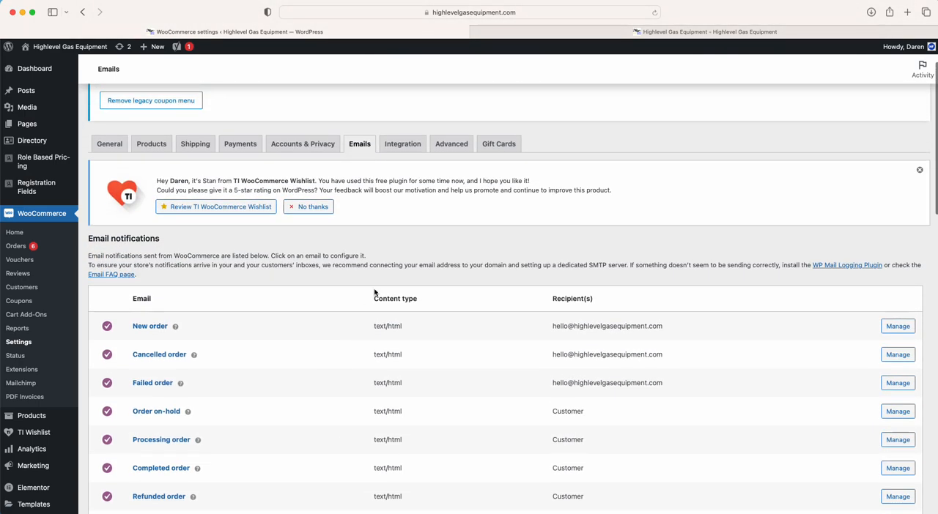
Check the MaxMind Geolocation integration settings and the Advanced page setup with its checkout endpoints
click(410, 146)
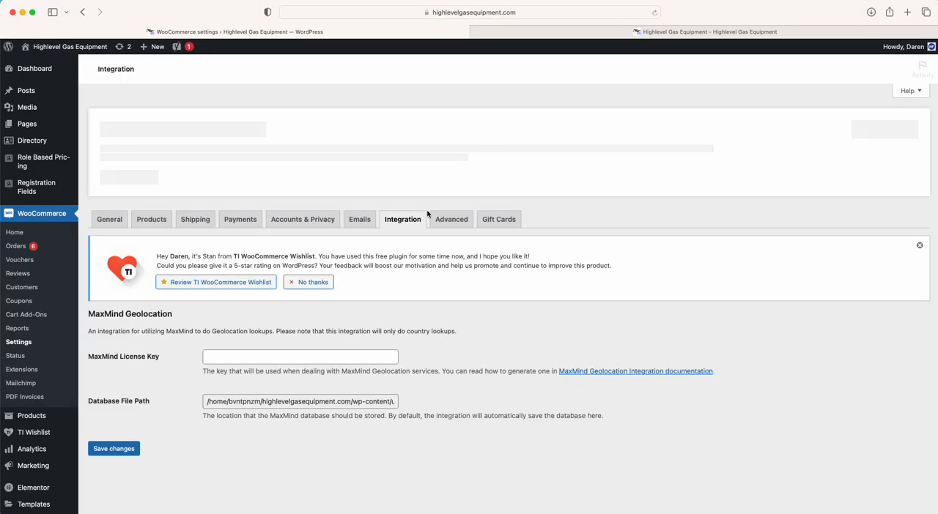
click(448, 223)
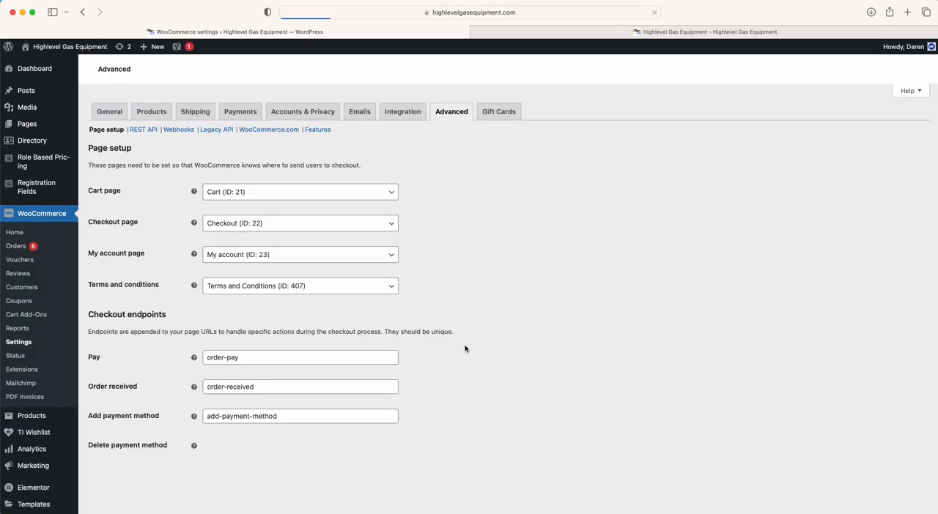
scroll(464, 349, down, 3)
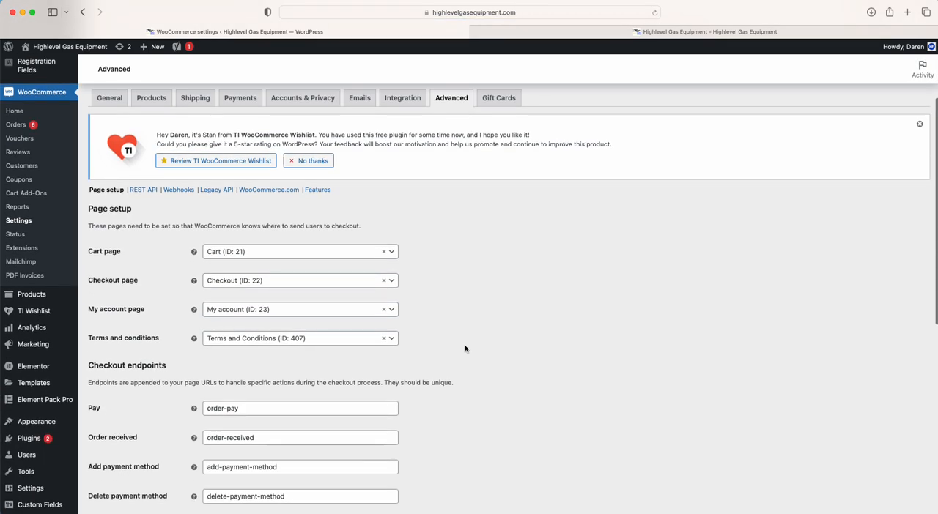
scroll(464, 348, down, 1)
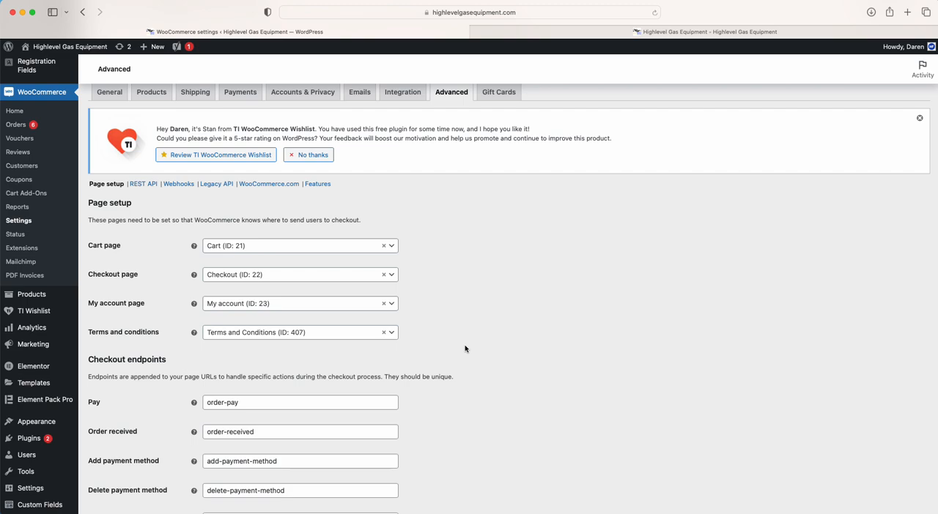
scroll(440, 349, up, 2)
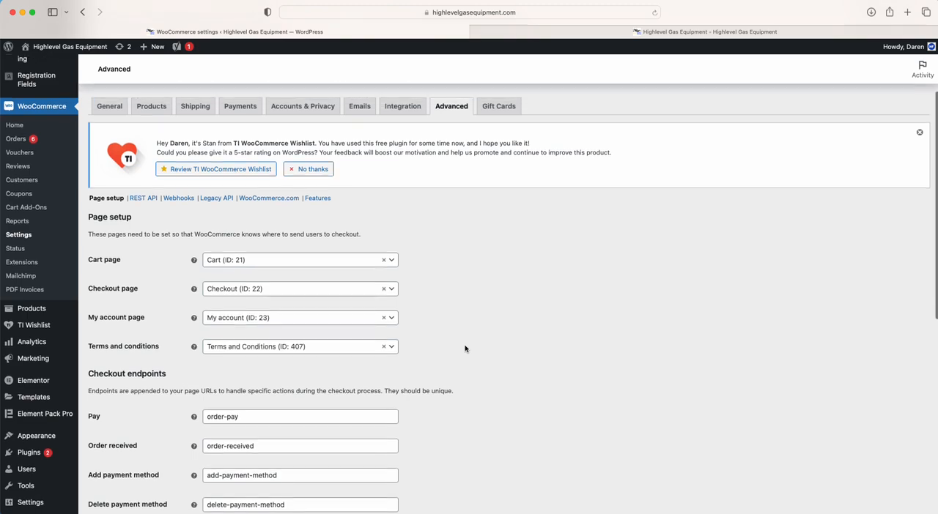
Open the Gift Cards settings and look through the choices for sending as a gift
click(498, 176)
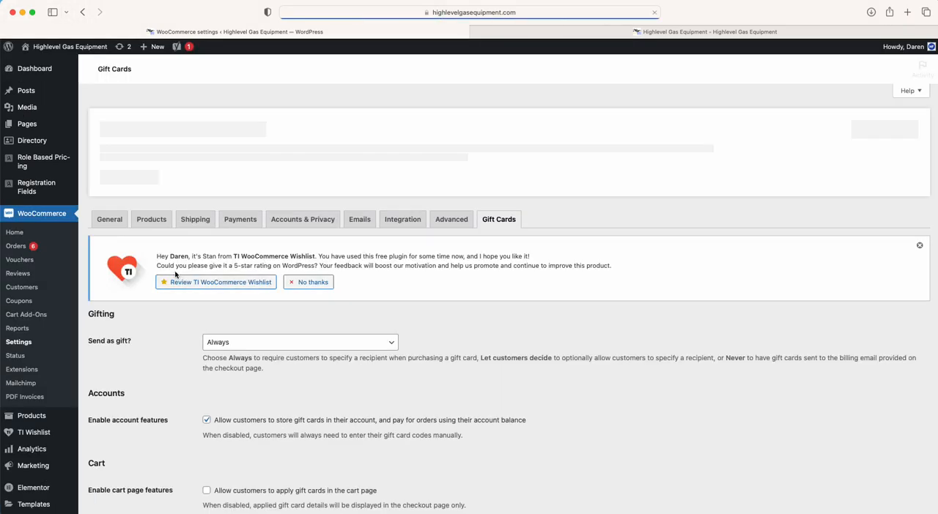
scroll(170, 377, down, 2)
click(262, 258)
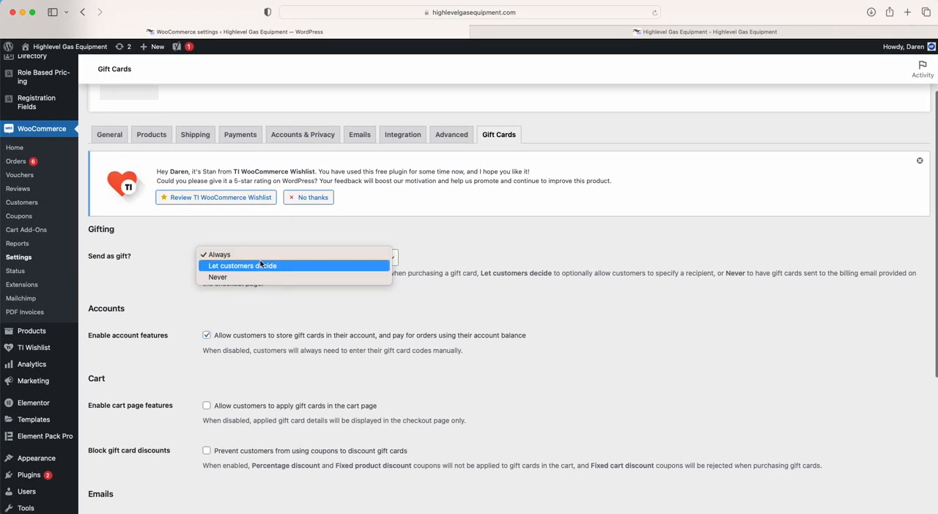
scroll(264, 268, down, 1)
click(167, 296)
Review the gift card account, cart, coupon discount, CC and BCC email, and Shop Manager privacy options
scroll(110, 308, down, 2)
drag(87, 310, 162, 310)
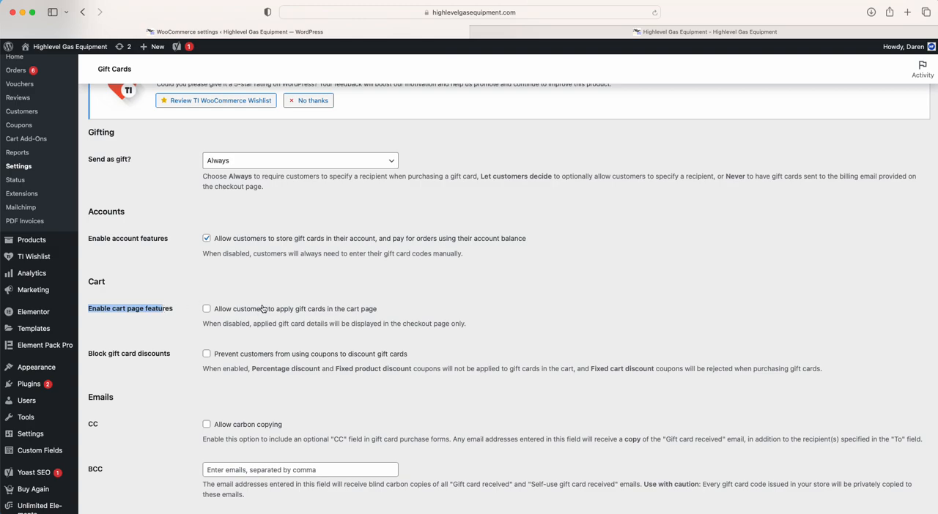
drag(265, 309, 343, 309)
click(343, 309)
scroll(190, 342, down, 4)
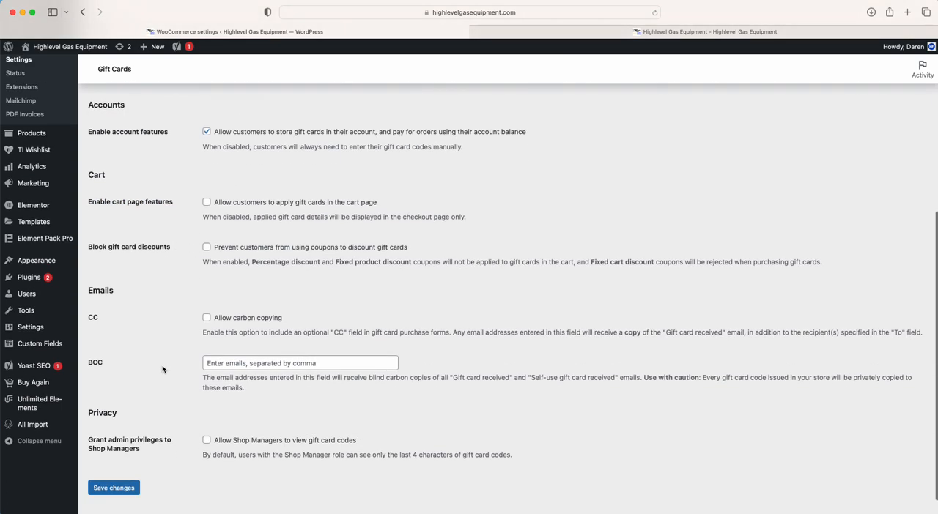
click(261, 341)
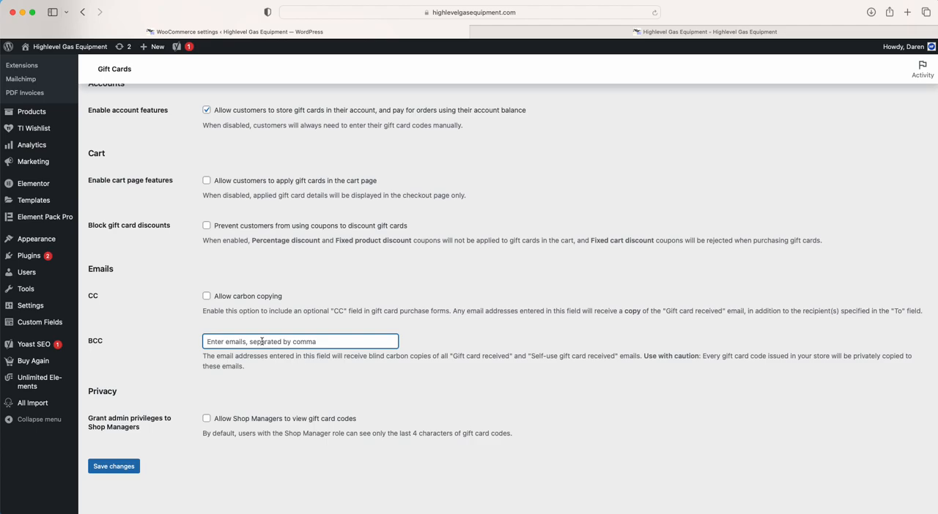
scroll(261, 341, up, 8)
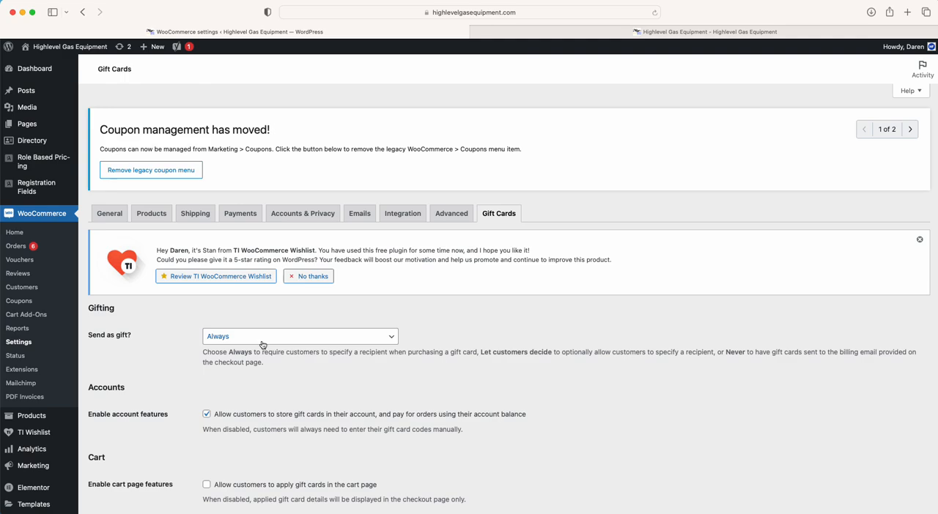
scroll(261, 344, down, 5)
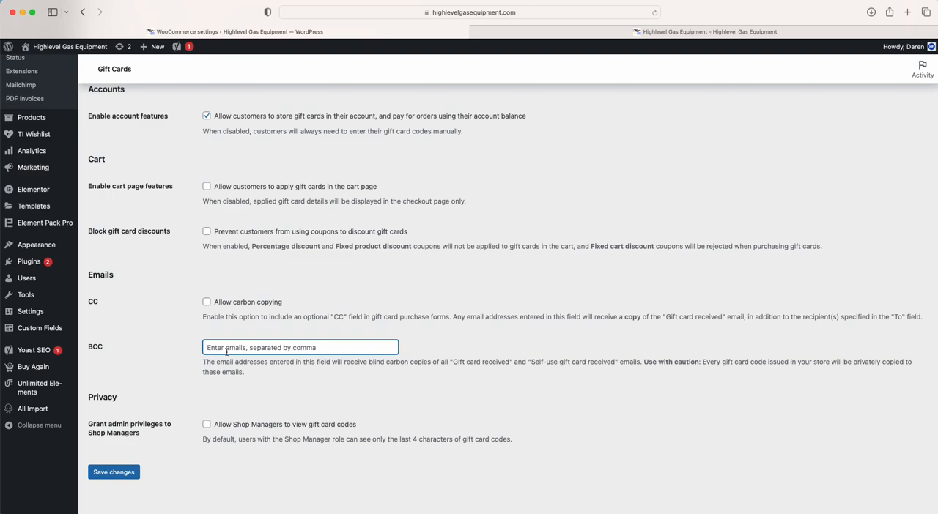
scroll(226, 351, up, 5)
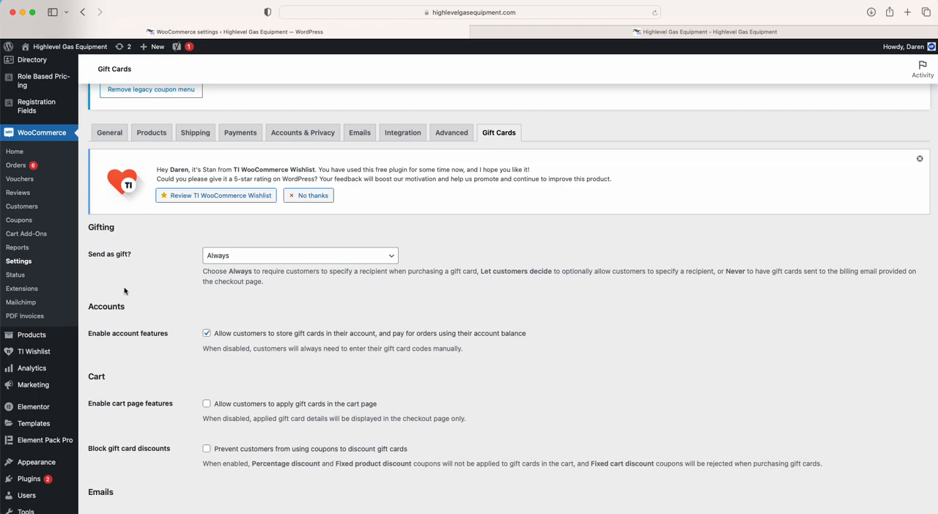
Open the PDF Invoices general settings and set the PDF viewing option to Download the PDF
click(25, 316)
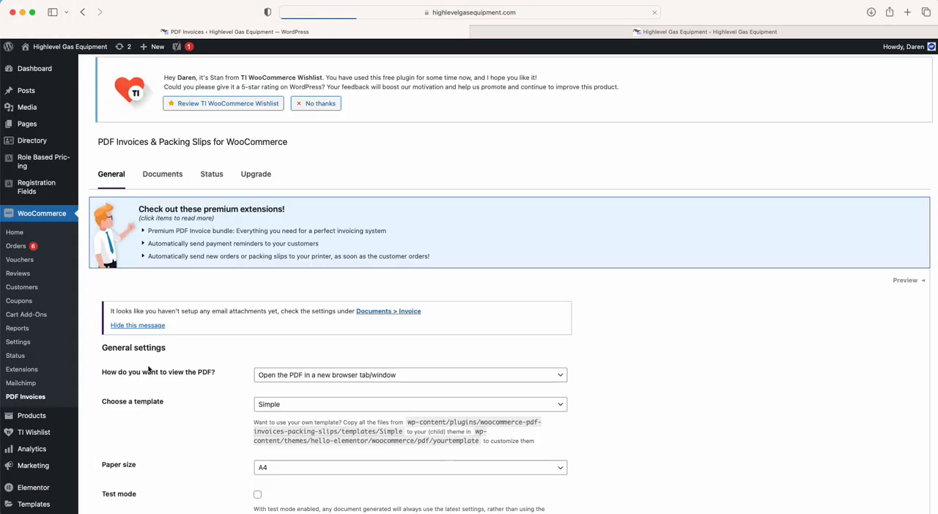
scroll(210, 398, down, 3)
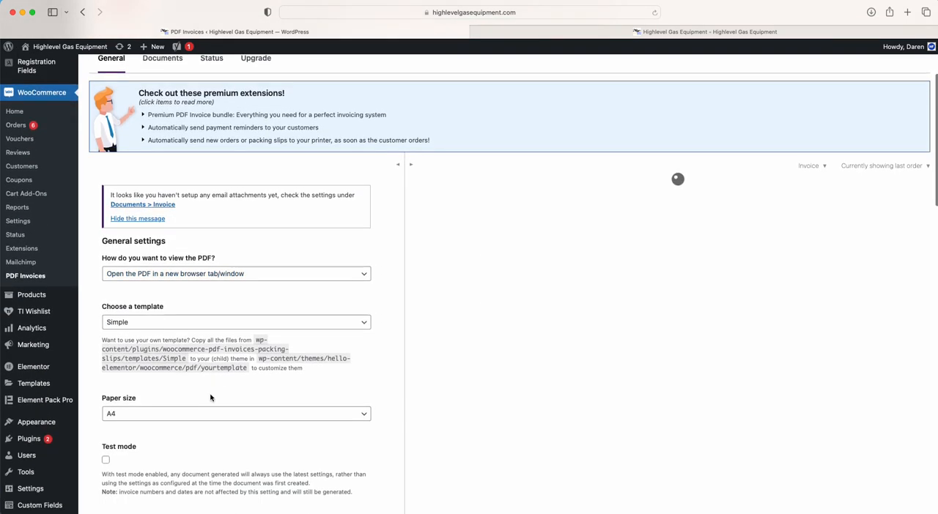
click(189, 277)
click(198, 261)
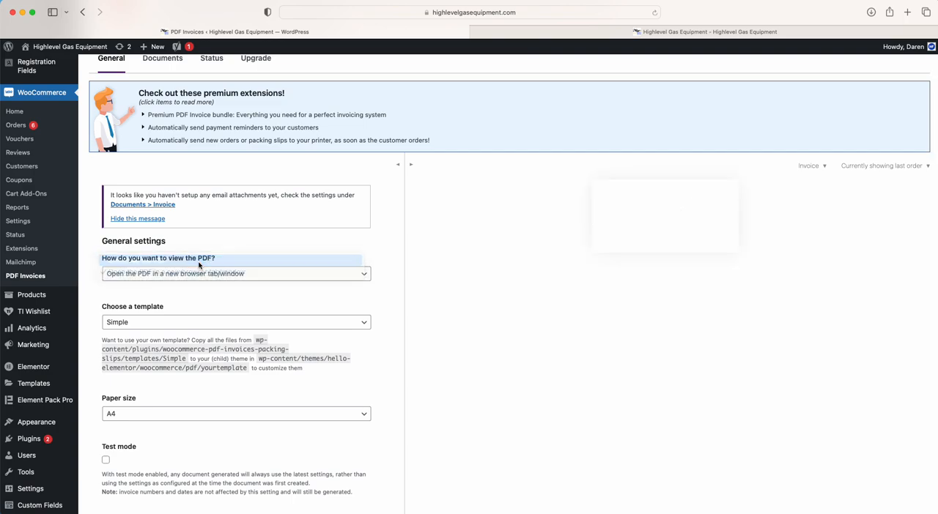
Examine the remaining PDF invoice settings, including template, paper size, logo, shop name, address, footer and extra fields, alongside the invoice preview
scroll(421, 169, down, 2)
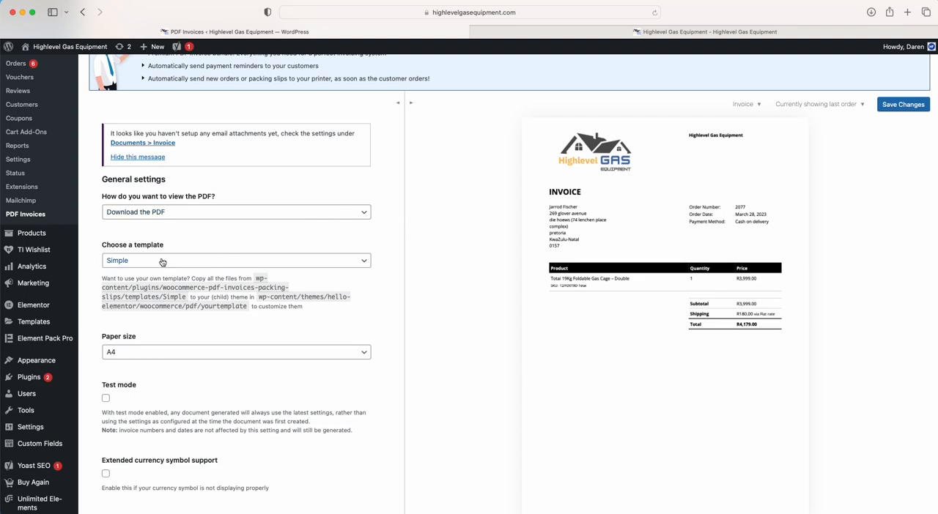
scroll(168, 396, down, 4)
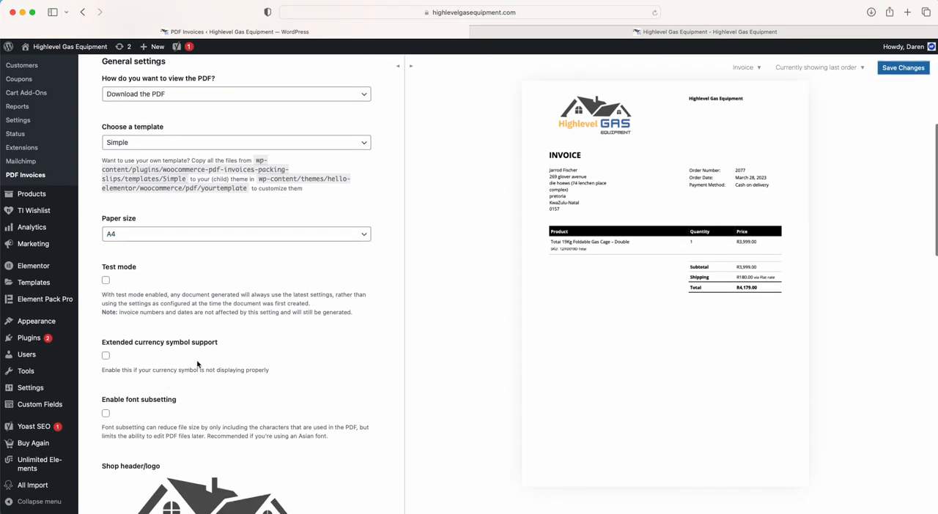
scroll(197, 364, down, 5)
scroll(205, 339, down, 4)
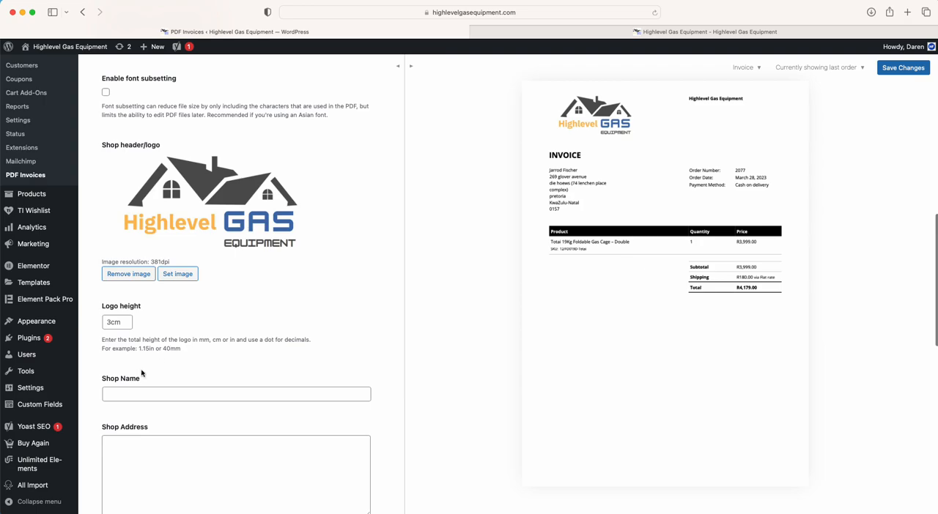
click(125, 395)
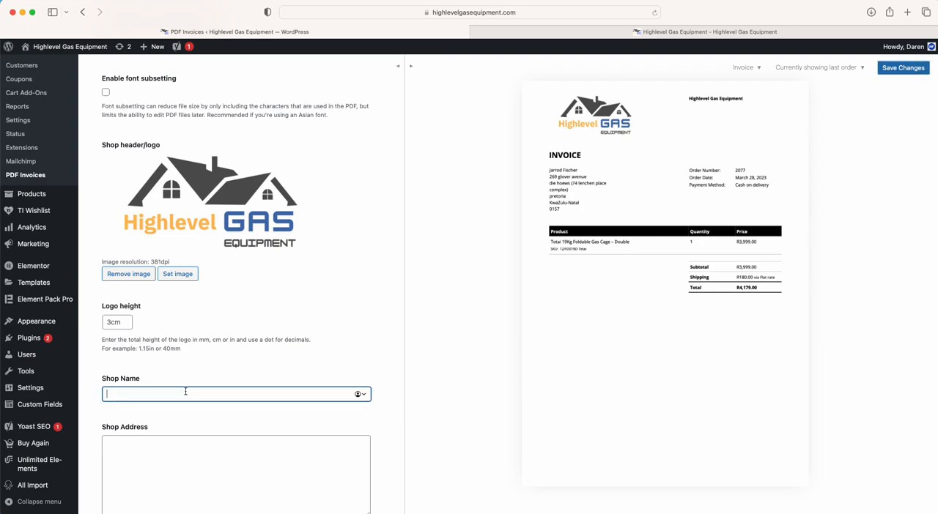
scroll(186, 392, down, 2)
click(144, 390)
scroll(144, 392, down, 5)
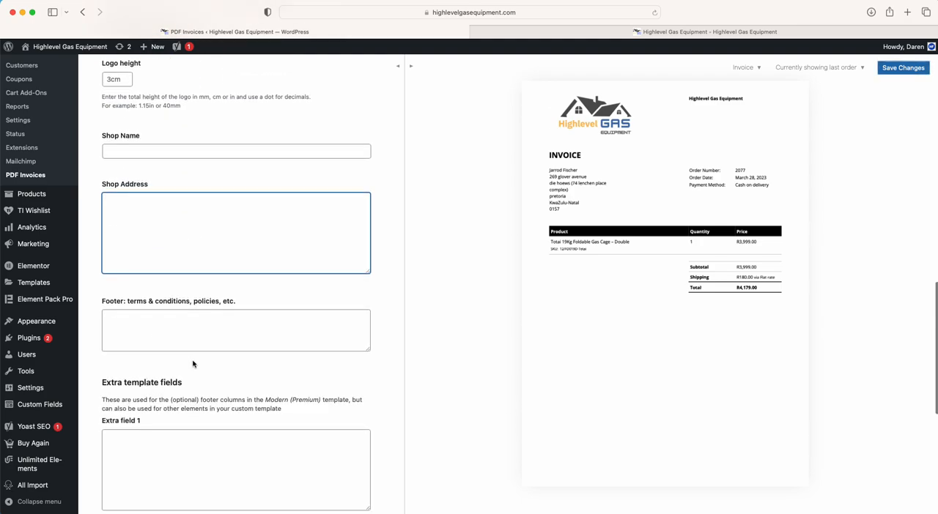
scroll(194, 366, down, 5)
scroll(193, 362, down, 4)
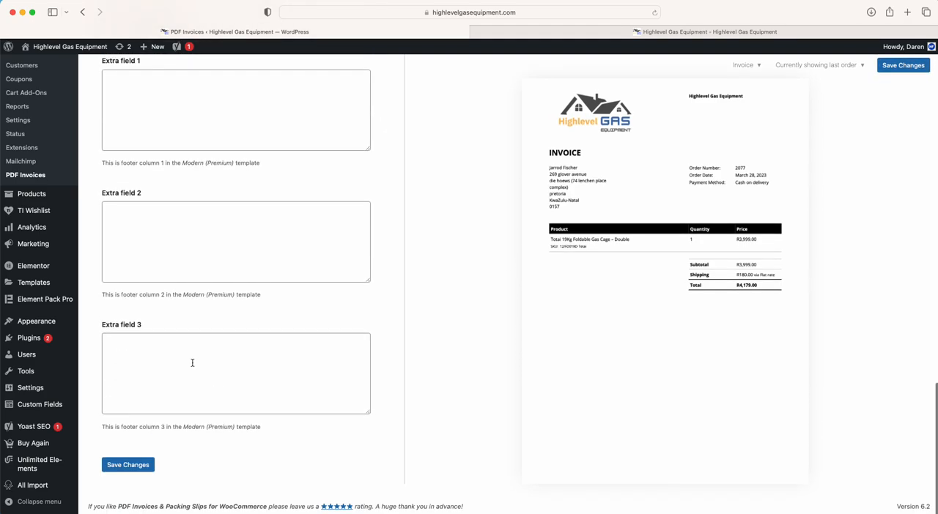
scroll(192, 362, up, 15)
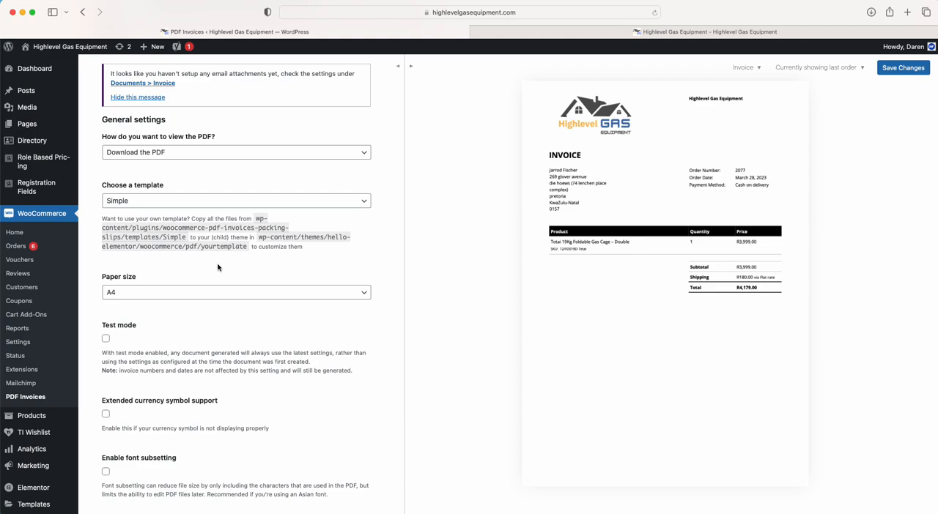
scroll(218, 268, up, 5)
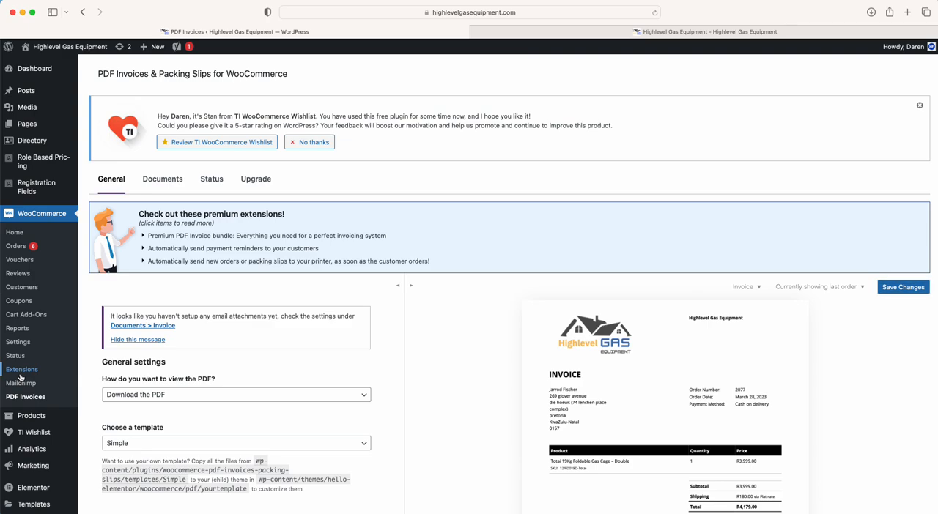
Open the list of all products and dismiss the TI WooCommerce Wishlist review notice
mouse_move(30, 423)
click(109, 419)
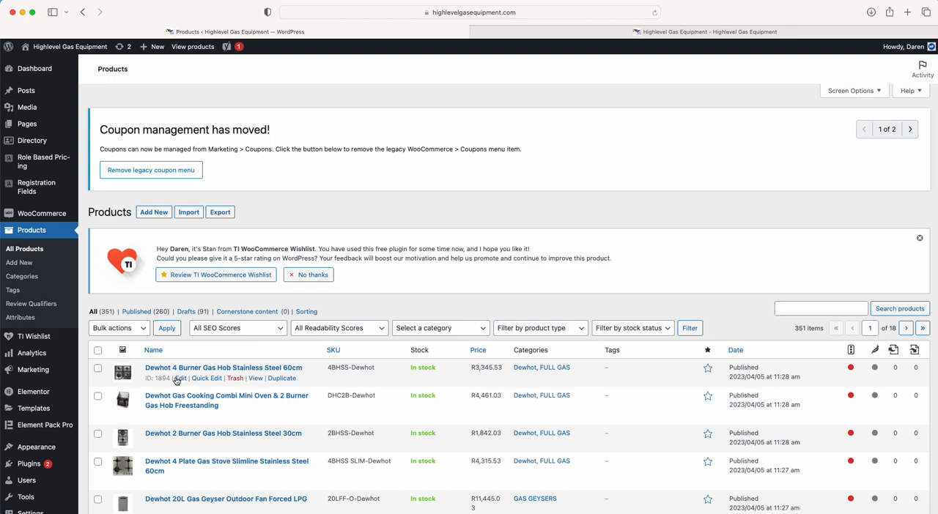
scroll(244, 372, down, 3)
scroll(245, 372, up, 3)
mouse_move(49, 215)
click(919, 240)
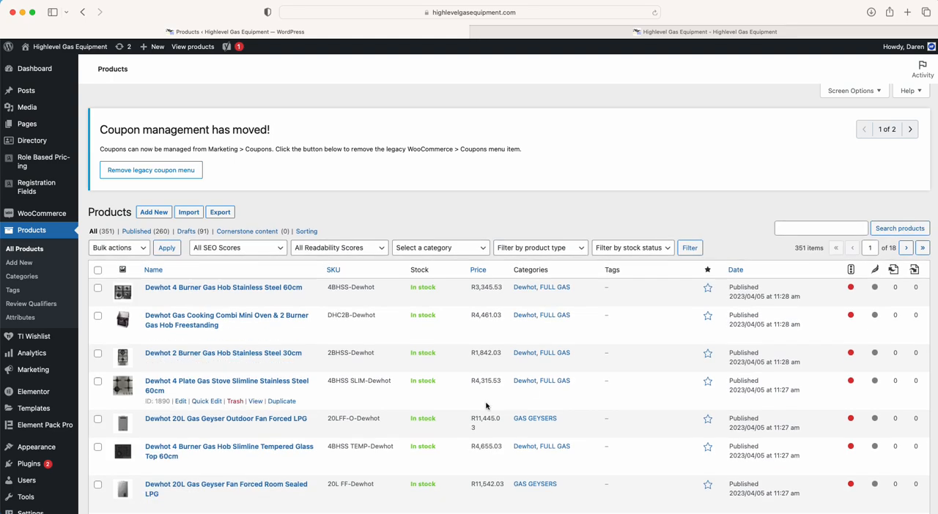